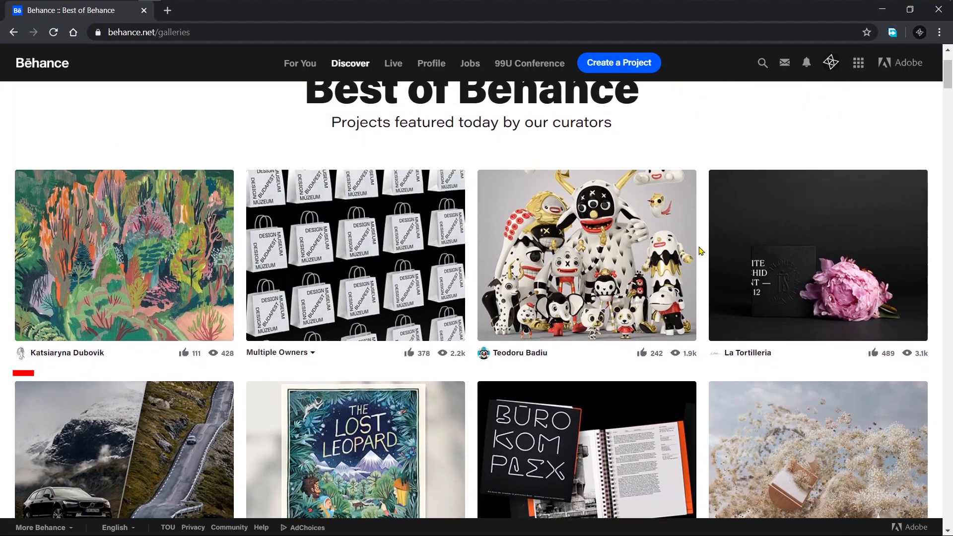
- Browse the featured projects in Behance's Best of Behance gallery for design inspiration
{"action": "scroll", "coordinate": [700, 250], "scroll_direction": "down", "scroll_amount": 2}
{"action": "scroll", "coordinate": [701, 250], "scroll_direction": "down", "scroll_amount": 6}
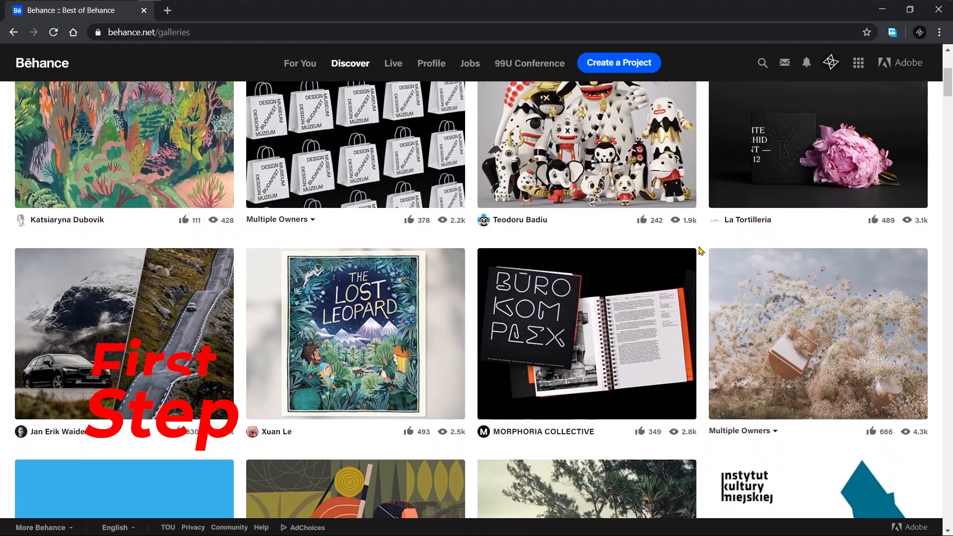
{"action": "scroll", "coordinate": [701, 251], "scroll_direction": "down", "scroll_amount": 7}
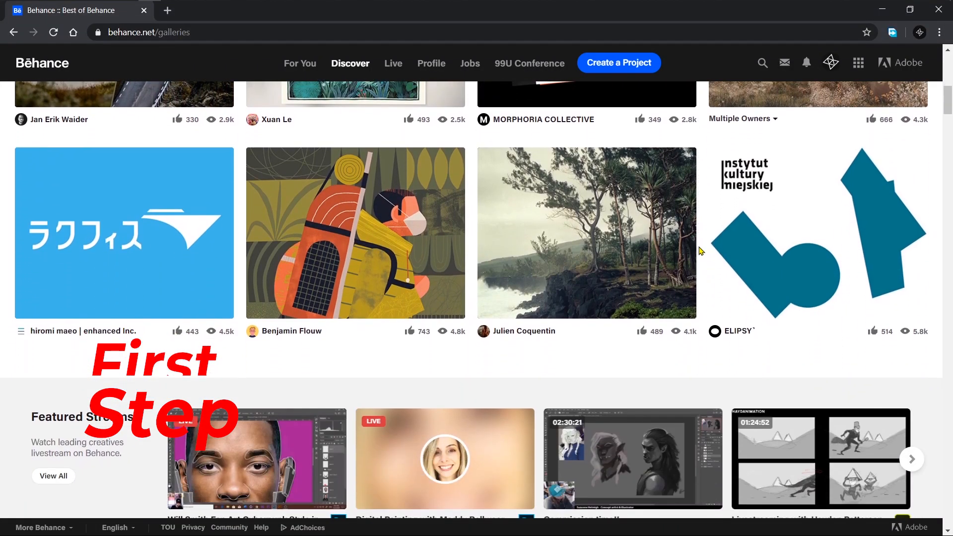
{"action": "scroll", "coordinate": [701, 250], "scroll_direction": "down", "scroll_amount": 2}
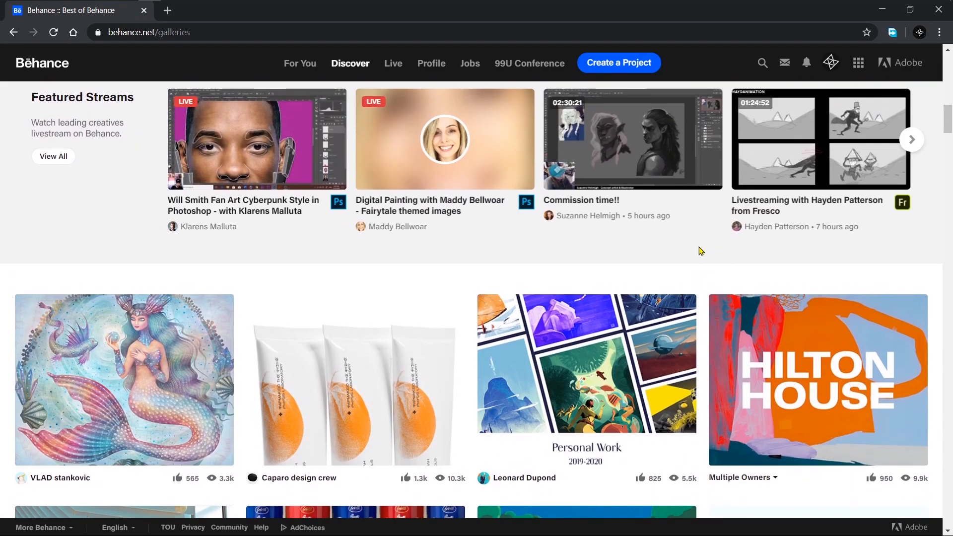
{"action": "scroll", "coordinate": [700, 251], "scroll_direction": "down", "scroll_amount": 5}
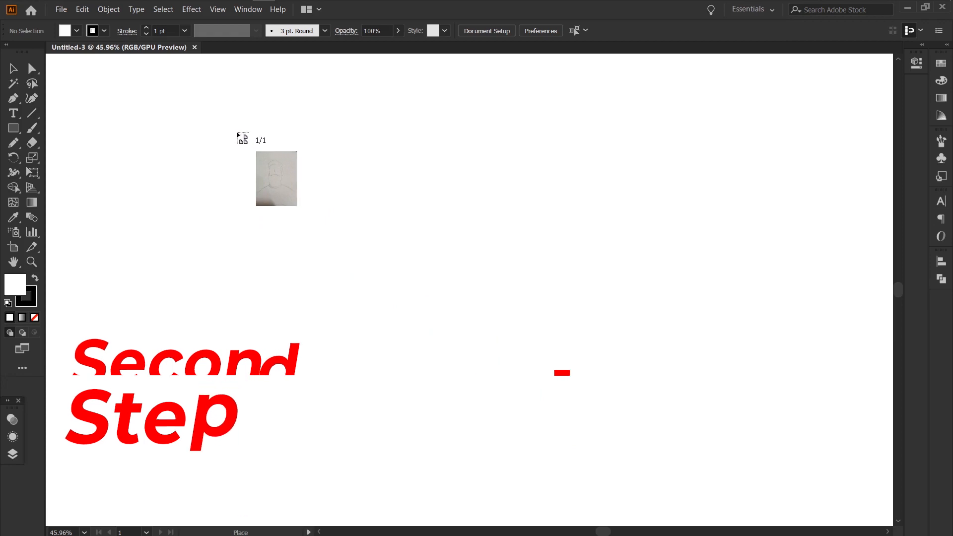
- In Illustrator, place the pencil sketch photo on the artboard, then reposition and enlarge it to nearly the full canvas height
{"action": "left_click_drag", "start_coordinate": [183, 122], "coordinate": [590, 489]}
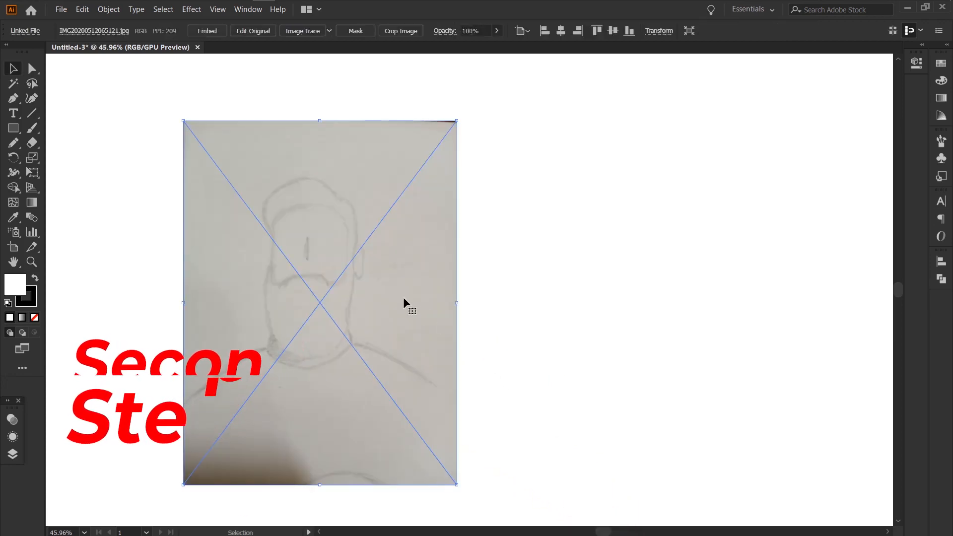
{"action": "left_click_drag", "start_coordinate": [403, 297], "coordinate": [465, 256]}
{"action": "left_click_drag", "start_coordinate": [519, 444], "coordinate": [586, 514]}
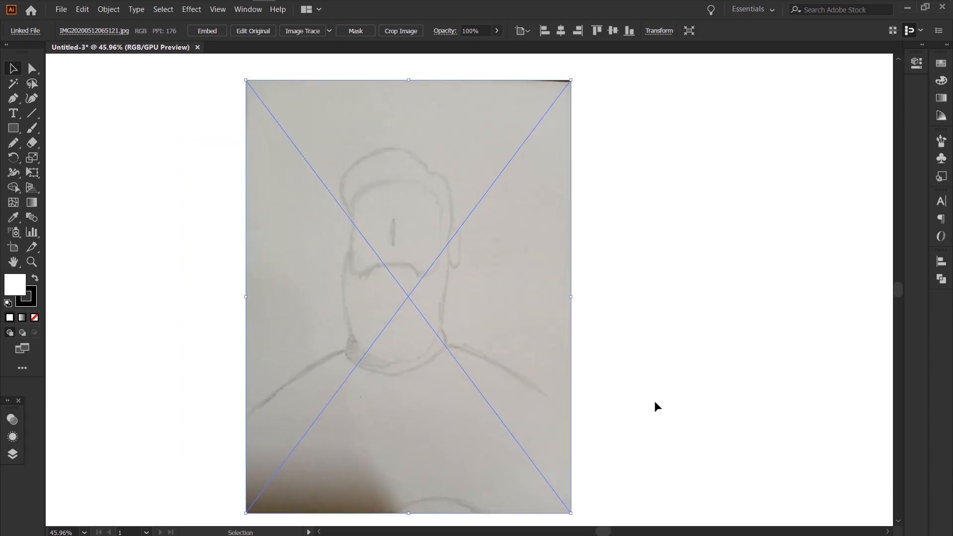
{"action": "left_click", "coordinate": [652, 396]}
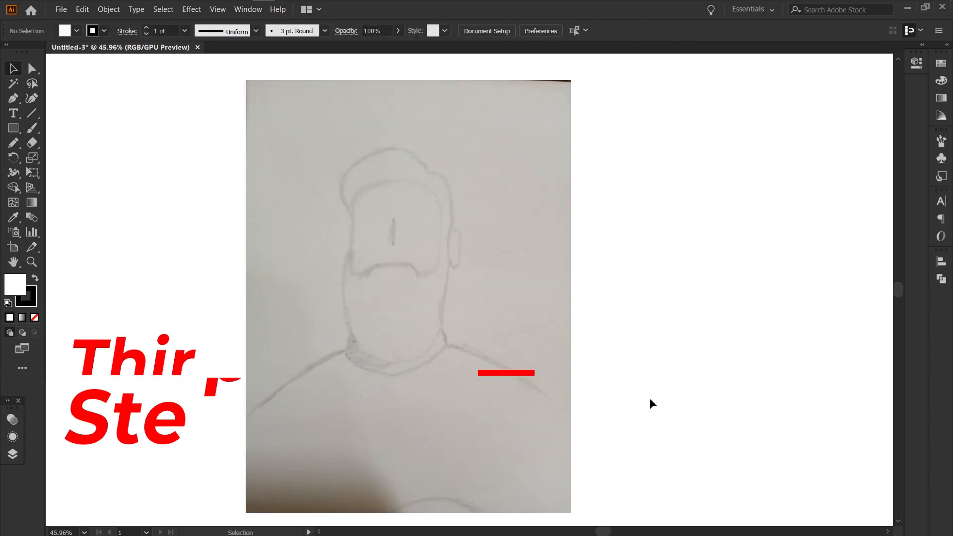
- Paste the two colour palette groups and move them onto the empty area to the right of the sketch
{"action": "key", "text": "ctrl+v"}
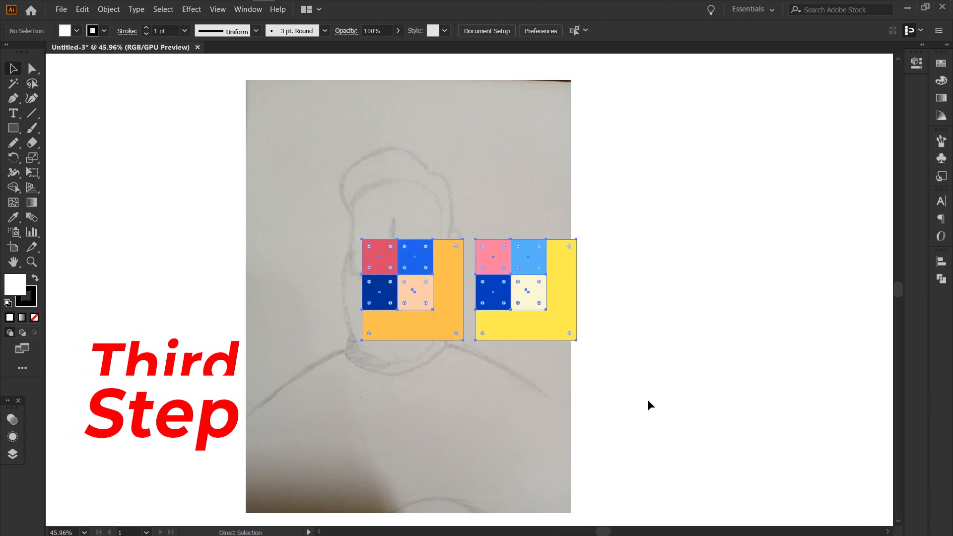
{"action": "key", "text": "v"}
{"action": "left_click_drag", "start_coordinate": [442, 320], "coordinate": [728, 177]}
{"action": "left_click", "coordinate": [684, 284]}
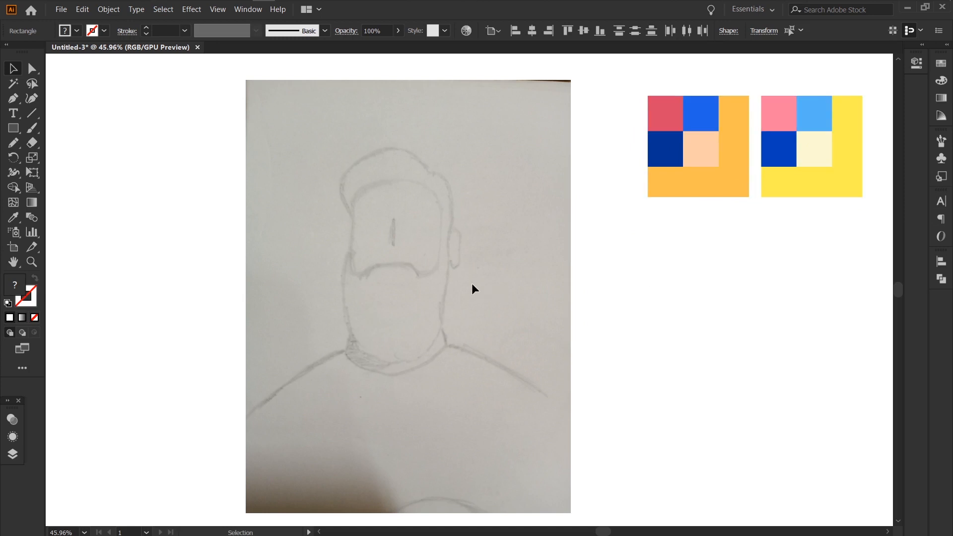
- Draw a rectangle over the sketched face and give it no fill and a black 1 pt stroke
{"action": "key", "text": "m"}
{"action": "mouse_move", "coordinate": [353, 184]}
{"action": "left_mouse_down"}
{"action": "mouse_move", "coordinate": [441, 294]}
{"action": "mouse_move", "coordinate": [422, 436]}
{"action": "left_mouse_up"}
{"action": "left_click", "coordinate": [34, 279]}
{"action": "double_click", "coordinate": [33, 300]}
{"action": "left_click", "coordinate": [680, 277]}
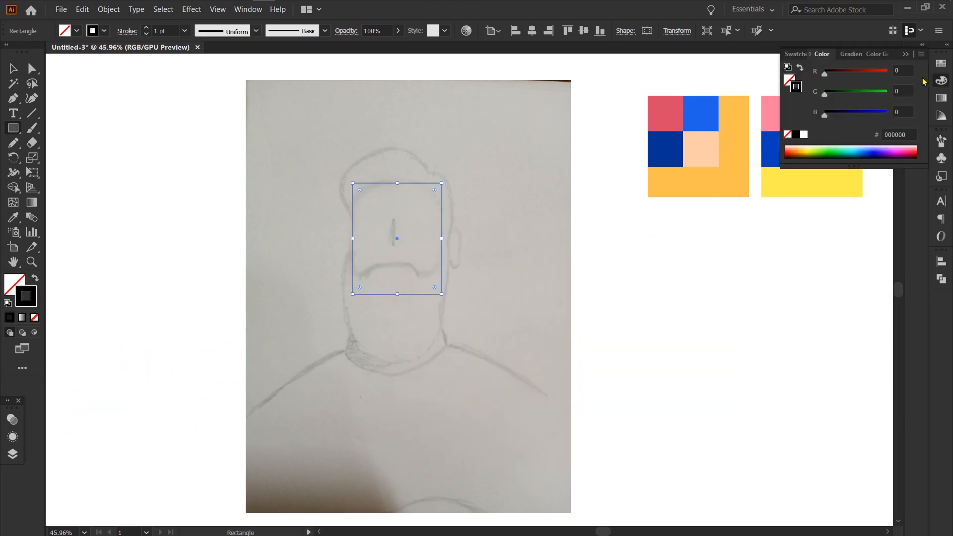
{"action": "left_click", "coordinate": [902, 55]}
{"action": "key", "text": "v"}
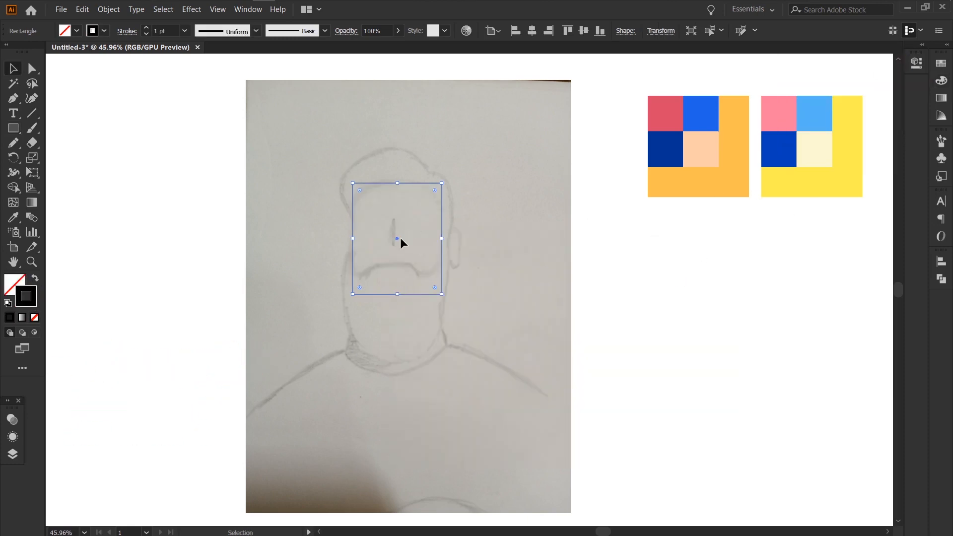
- Nudge the face rectangle slightly up and round its two top corners to a radius of about 71 px
{"action": "left_click_drag", "start_coordinate": [395, 237], "coordinate": [397, 235]}
{"action": "left_click", "coordinate": [346, 241]}
{"action": "key", "text": "a"}
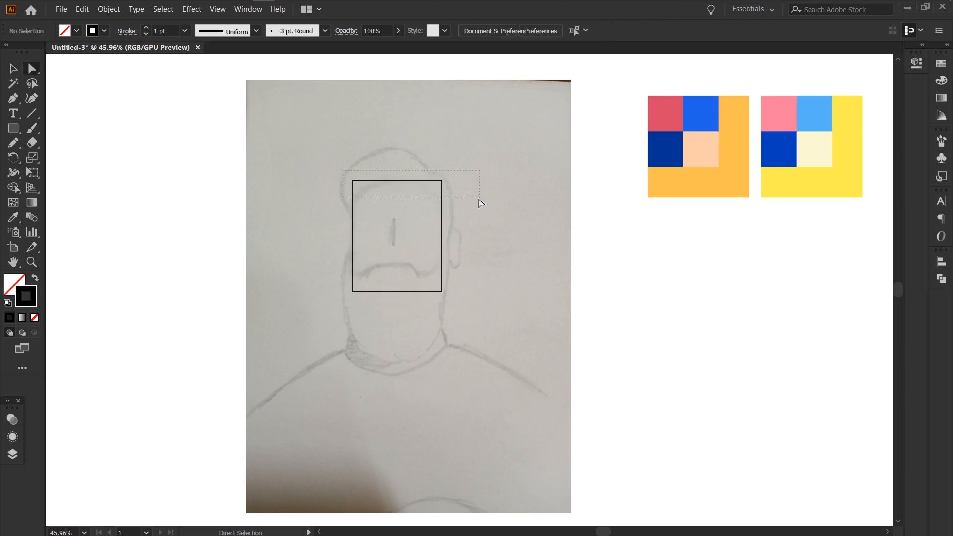
{"action": "left_click", "coordinate": [398, 181]}
{"action": "mouse_move", "coordinate": [362, 192]}
{"action": "left_mouse_down"}
{"action": "mouse_move", "coordinate": [375, 226]}
{"action": "mouse_move", "coordinate": [387, 230]}
{"action": "left_mouse_up"}
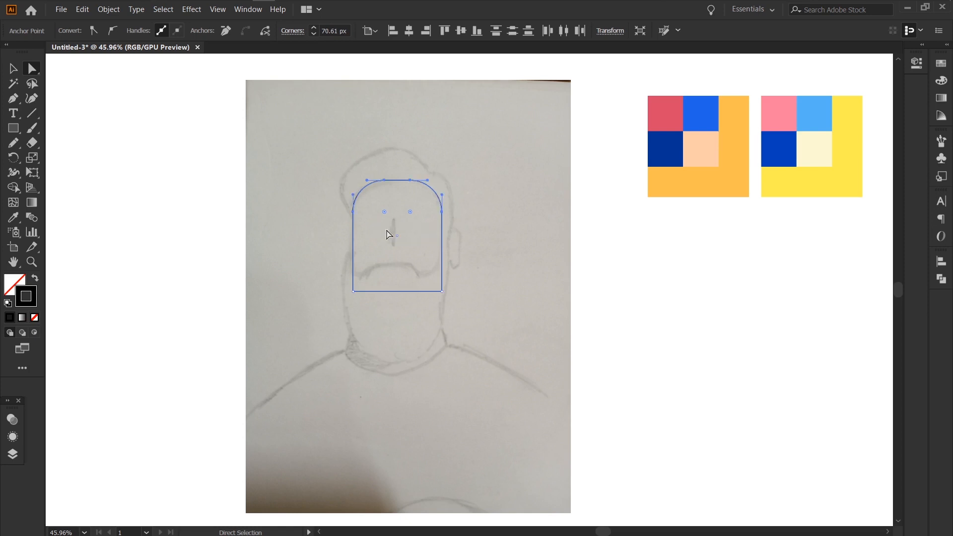
{"action": "left_click", "coordinate": [466, 287]}
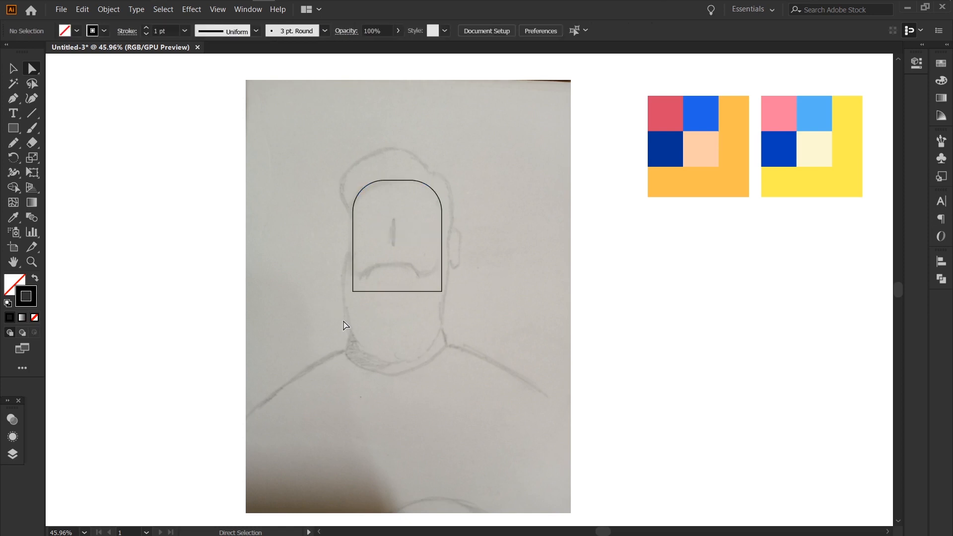
- Trace the hair outline with the Pen tool from the left temple over the crown to beside the ear
{"action": "key", "text": "p"}
{"action": "left_click_drag", "start_coordinate": [356, 221], "coordinate": [364, 164]}
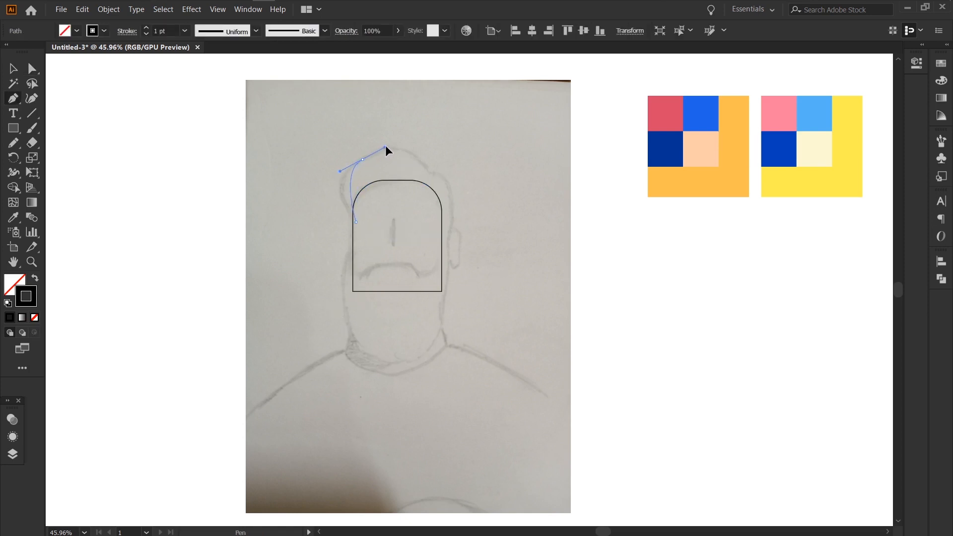
{"action": "left_click_drag", "start_coordinate": [403, 139], "coordinate": [404, 135]}
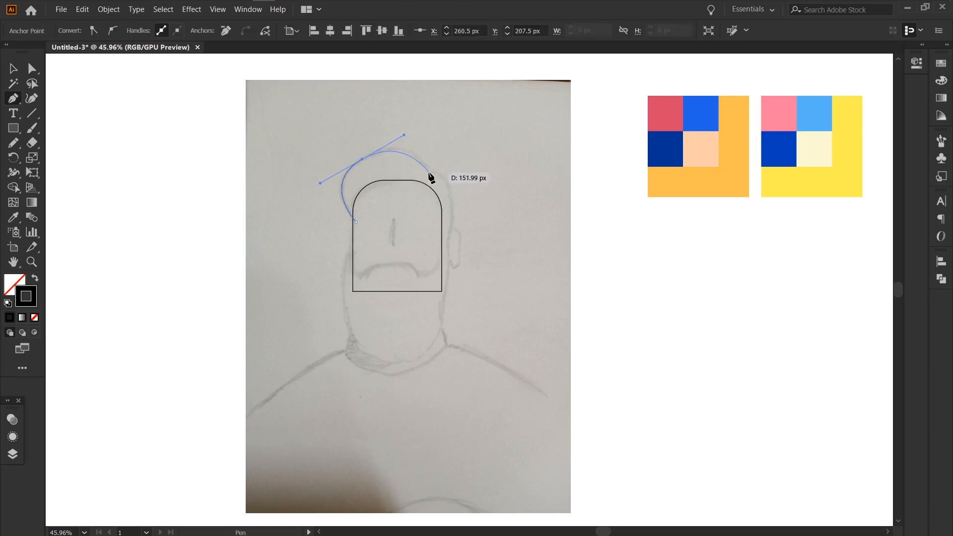
{"action": "left_click", "coordinate": [429, 173]}
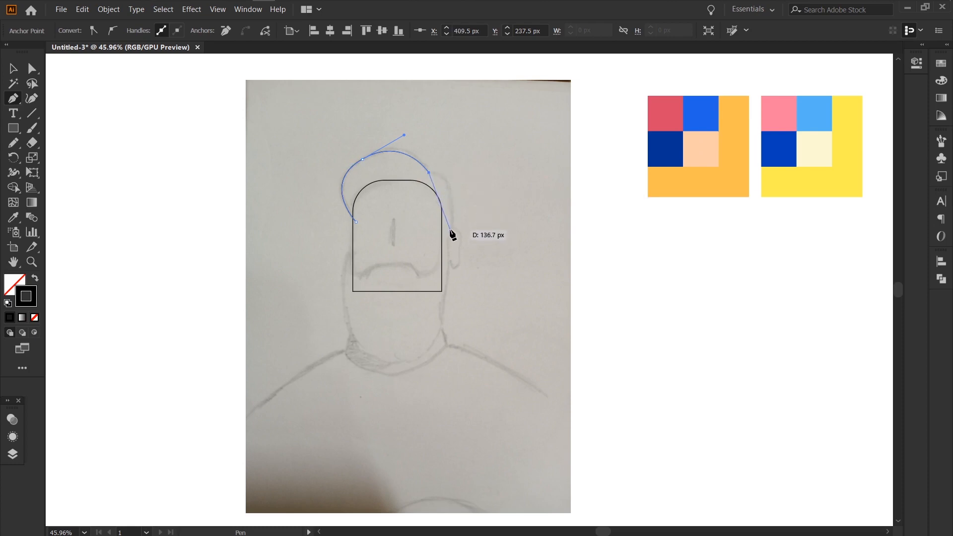
{"action": "left_click_drag", "start_coordinate": [451, 230], "coordinate": [443, 295]}
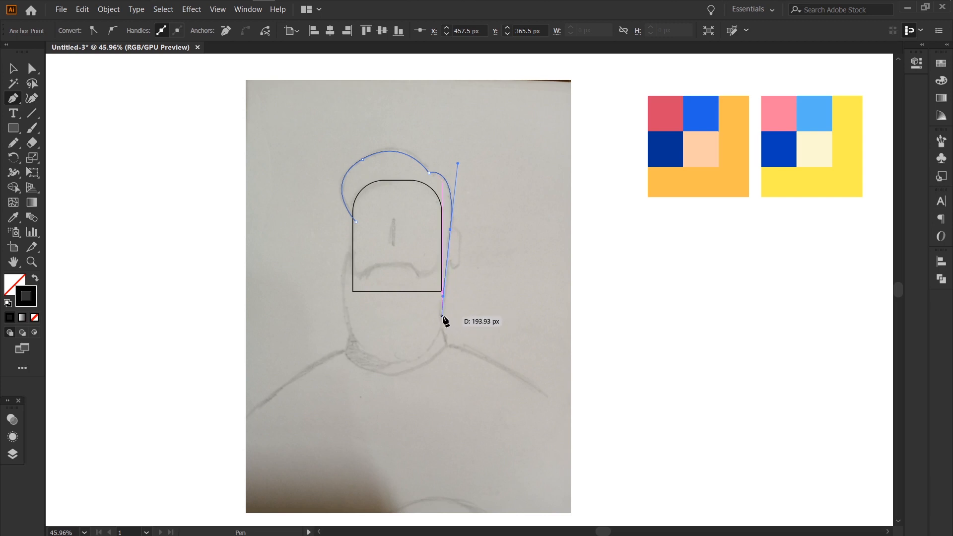
{"action": "left_click", "coordinate": [451, 230]}
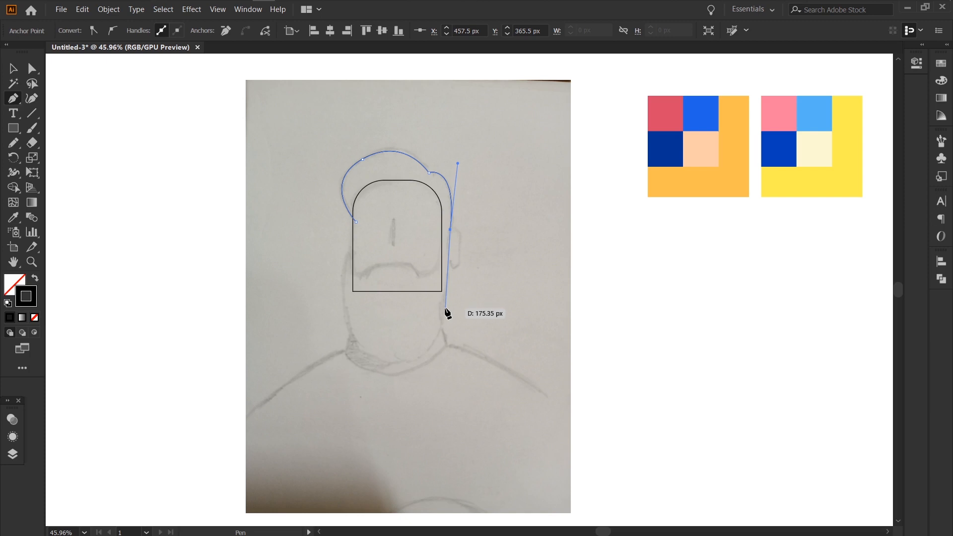
- Continue the hair path down around the beard and up the left cheek, closing it at the left temple
{"action": "left_click", "coordinate": [444, 308]}
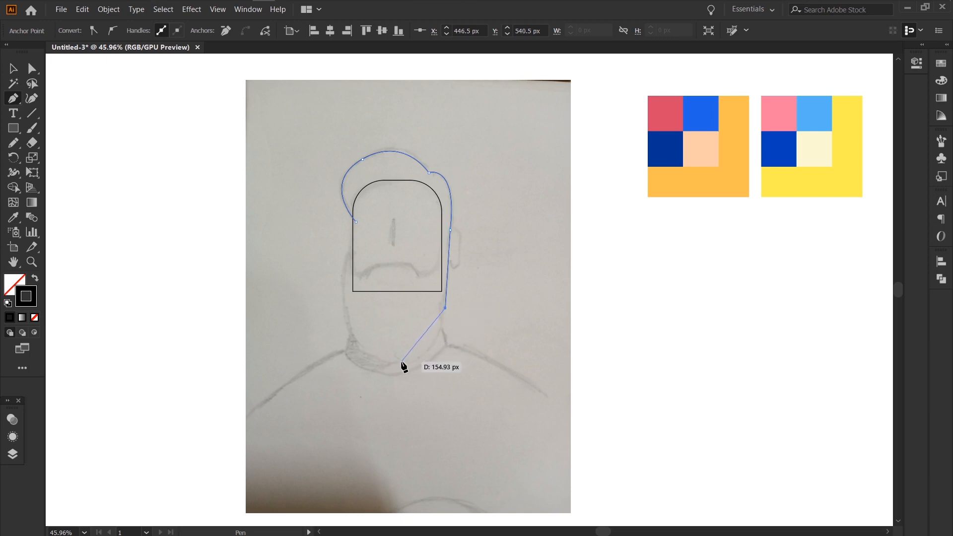
{"action": "left_click_drag", "start_coordinate": [402, 362], "coordinate": [365, 360]}
{"action": "left_click_drag", "start_coordinate": [346, 314], "coordinate": [345, 295]}
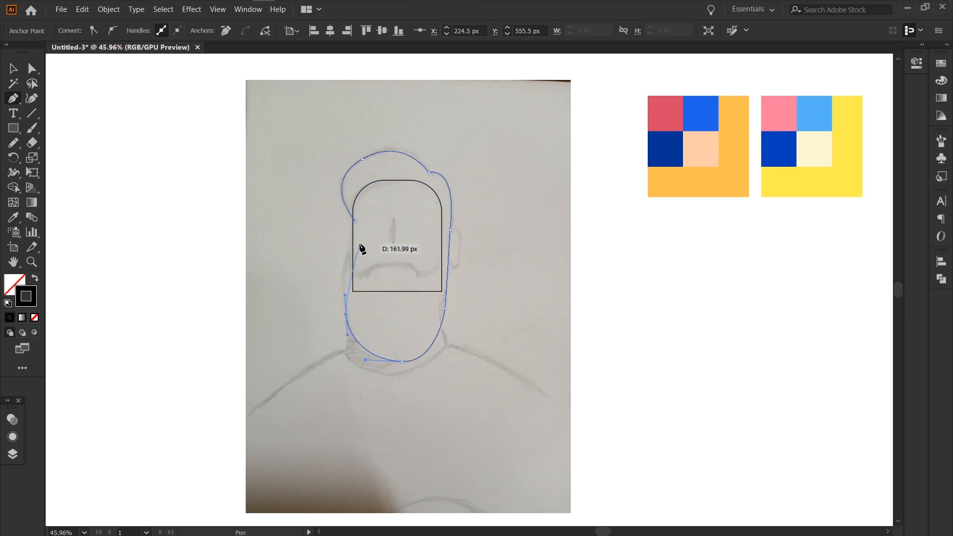
{"action": "left_click_drag", "start_coordinate": [381, 200], "coordinate": [375, 199]}
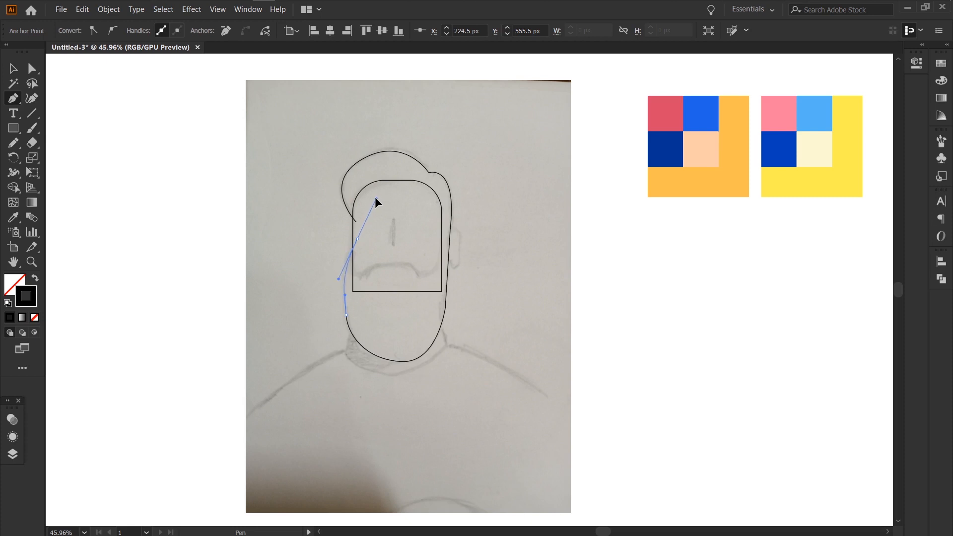
{"action": "left_click", "coordinate": [356, 222]}
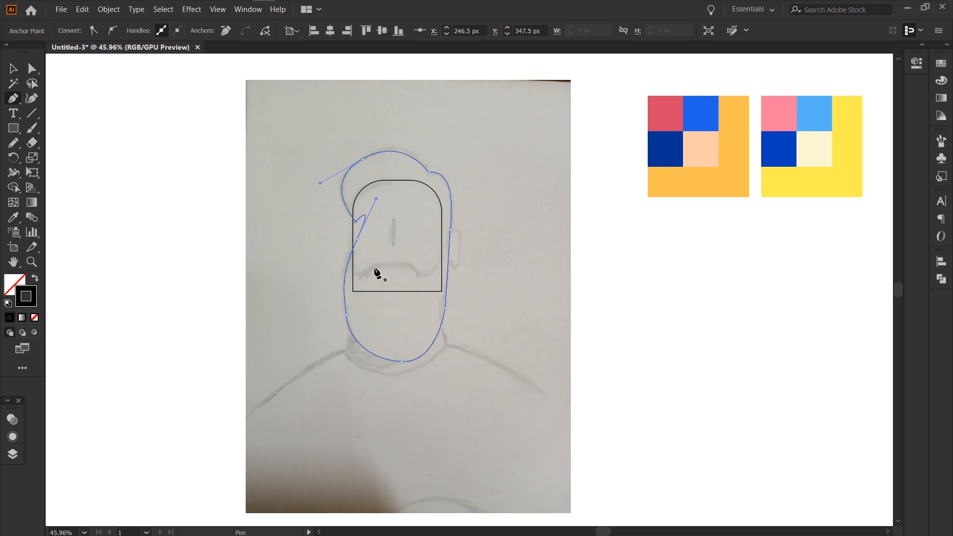
- Draw a closed Pen path that follows the moustache's upper edge across the face and loops loosely around the hair
{"action": "left_click", "coordinate": [337, 241]}
{"action": "left_click_drag", "start_coordinate": [373, 267], "coordinate": [408, 267]}
{"action": "left_click", "coordinate": [408, 267]}
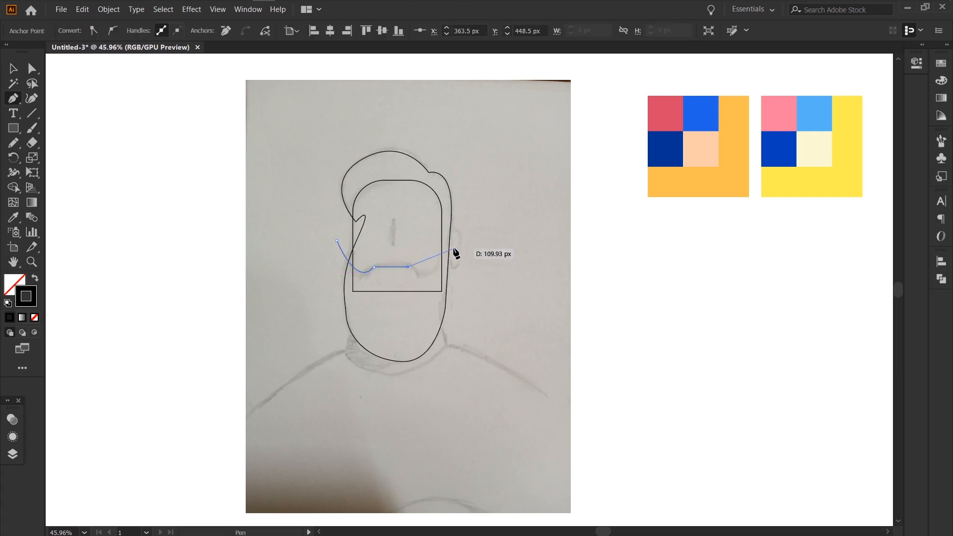
{"action": "left_click_drag", "start_coordinate": [457, 241], "coordinate": [484, 185]}
{"action": "left_click", "coordinate": [467, 152]}
{"action": "left_click", "coordinate": [358, 118]}
{"action": "left_click", "coordinate": [311, 180]}
{"action": "left_click", "coordinate": [337, 240]}
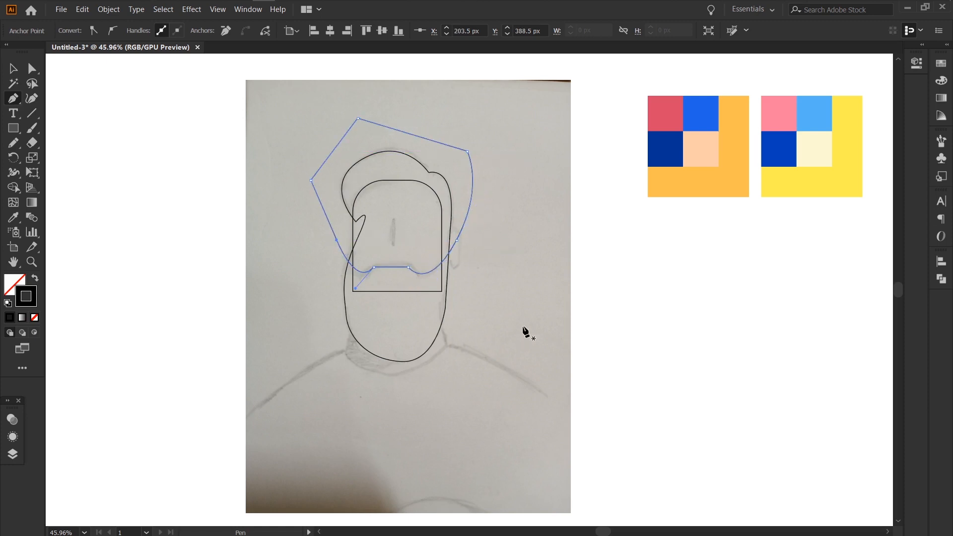
- Draw a narrow vertical ellipse over the sketched ear on the right side of the head
{"action": "key", "text": "l"}
{"action": "left_click_drag", "start_coordinate": [444, 229], "coordinate": [452, 250]}
{"action": "key", "text": "v"}
{"action": "left_click", "coordinate": [477, 332]}
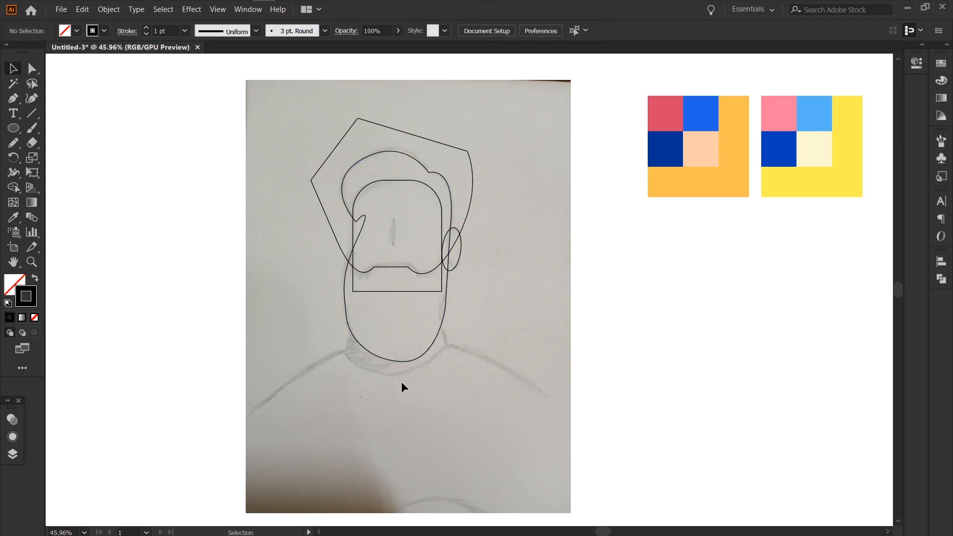
- Draw a closed Pen path for the neck beneath the beard, with straight sides and a curved lower edge
{"action": "key", "text": "p"}
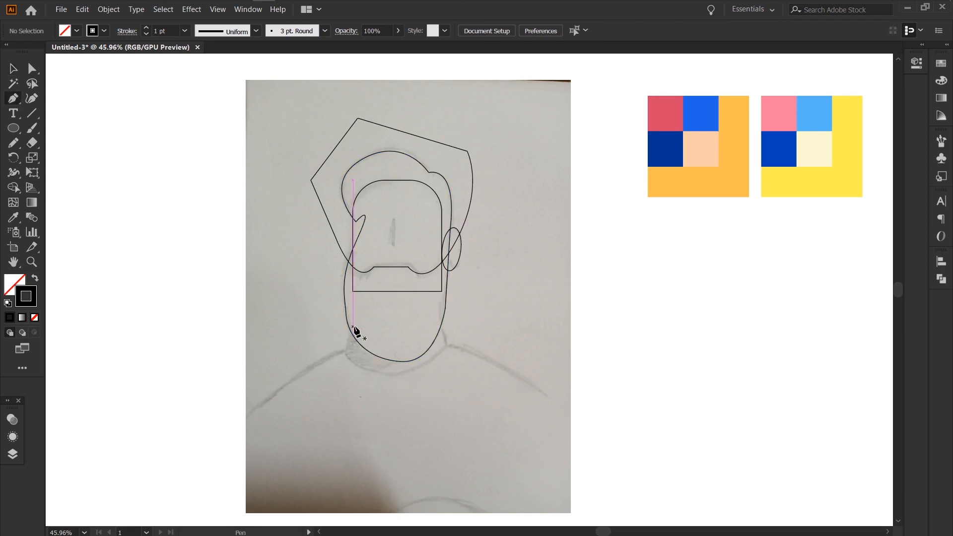
{"action": "left_click_drag", "start_coordinate": [353, 327], "coordinate": [353, 371]}
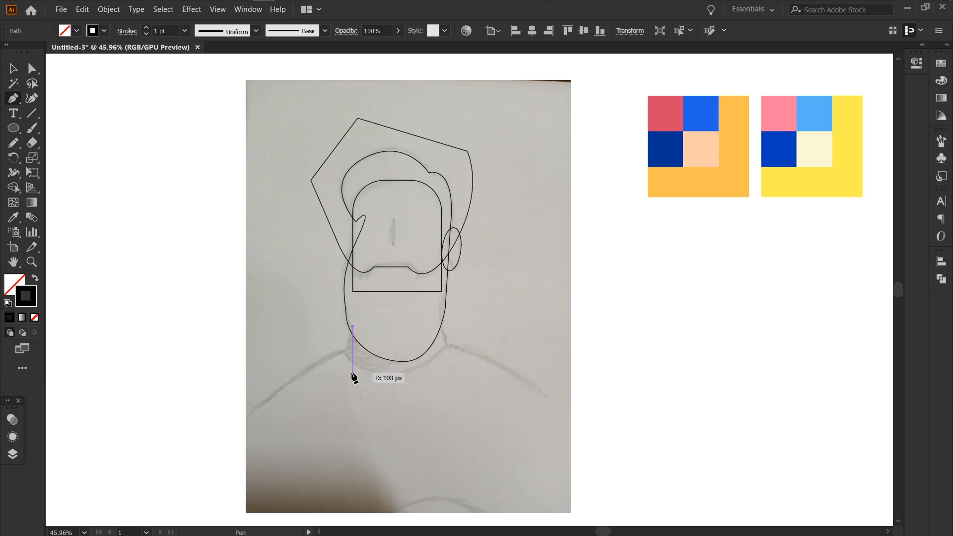
{"action": "left_click", "coordinate": [353, 373]}
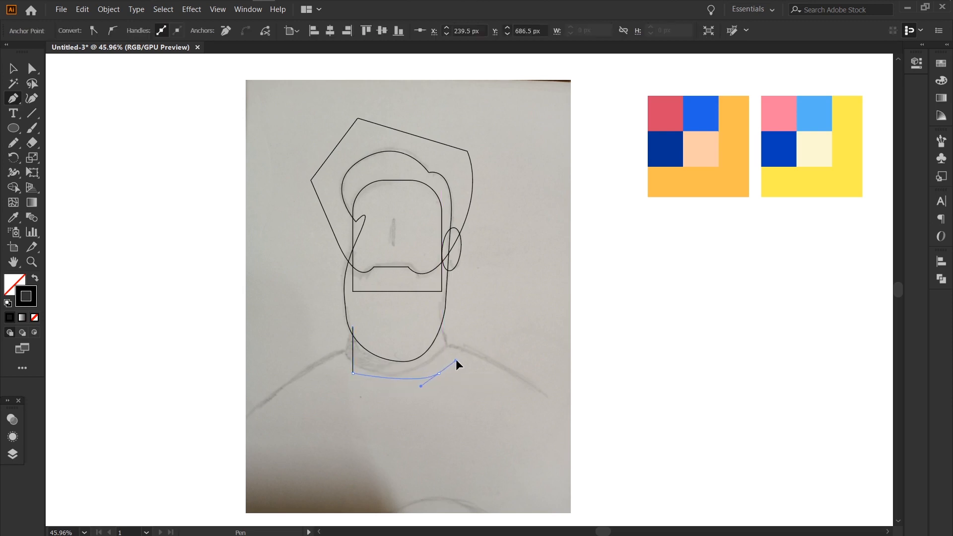
{"action": "left_click_drag", "start_coordinate": [456, 359], "coordinate": [472, 354]}
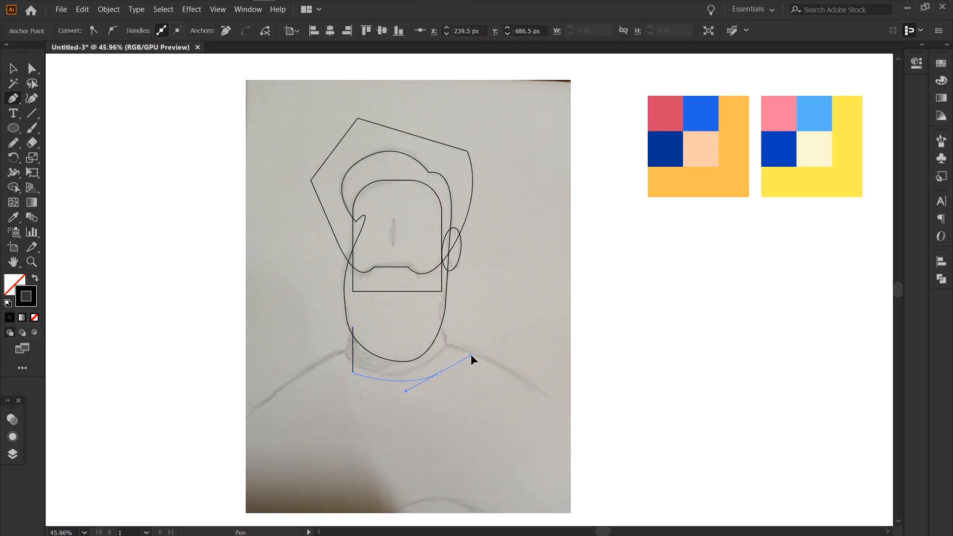
{"action": "left_click", "coordinate": [438, 316]}
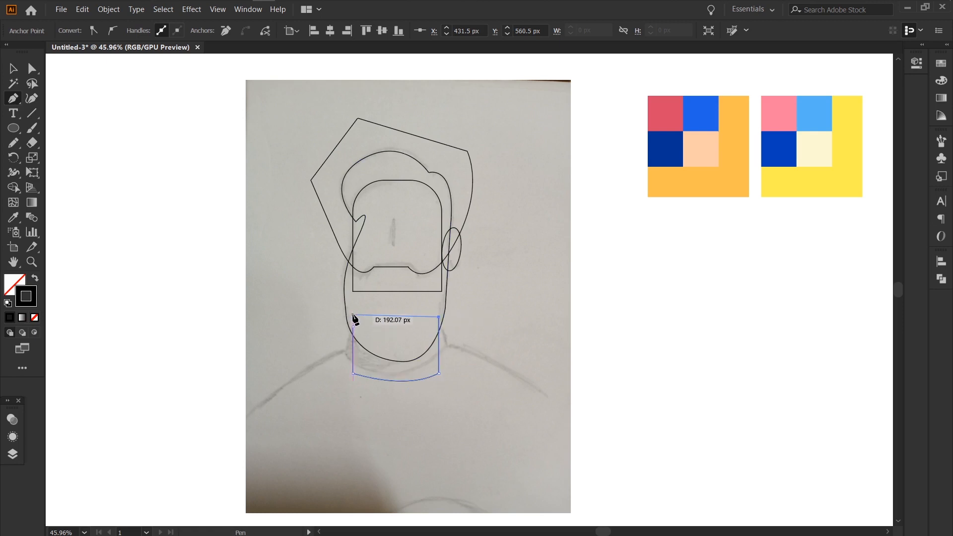
{"action": "left_click", "coordinate": [353, 315]}
{"action": "left_click", "coordinate": [353, 326]}
- Raise the beard outline's lowest anchor slightly and adjust the curve handles on both sides for a smooth, rounded chin
{"action": "key", "text": "a"}
{"action": "left_click", "coordinate": [403, 361]}
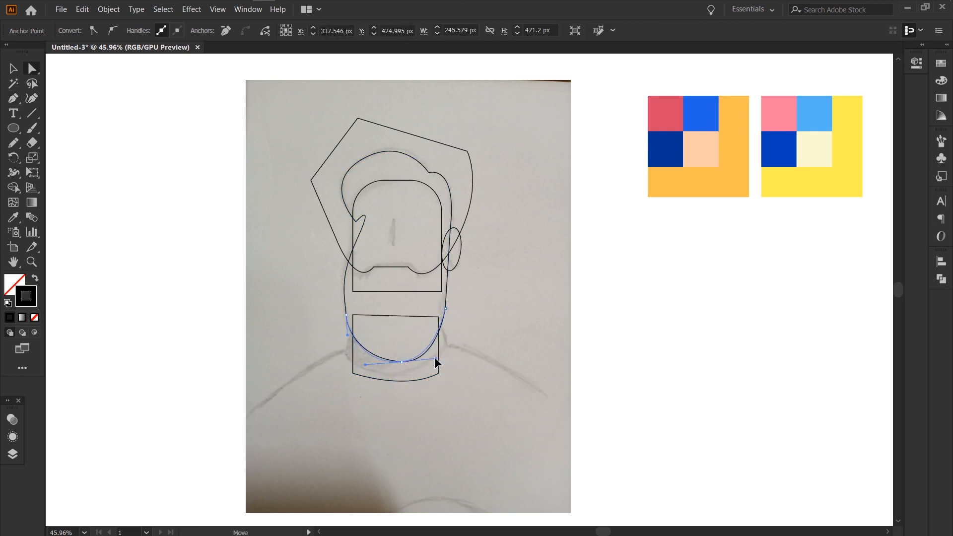
{"action": "left_click_drag", "start_coordinate": [402, 362], "coordinate": [401, 351]}
{"action": "left_click", "coordinate": [361, 334]}
{"action": "left_click", "coordinate": [346, 315]}
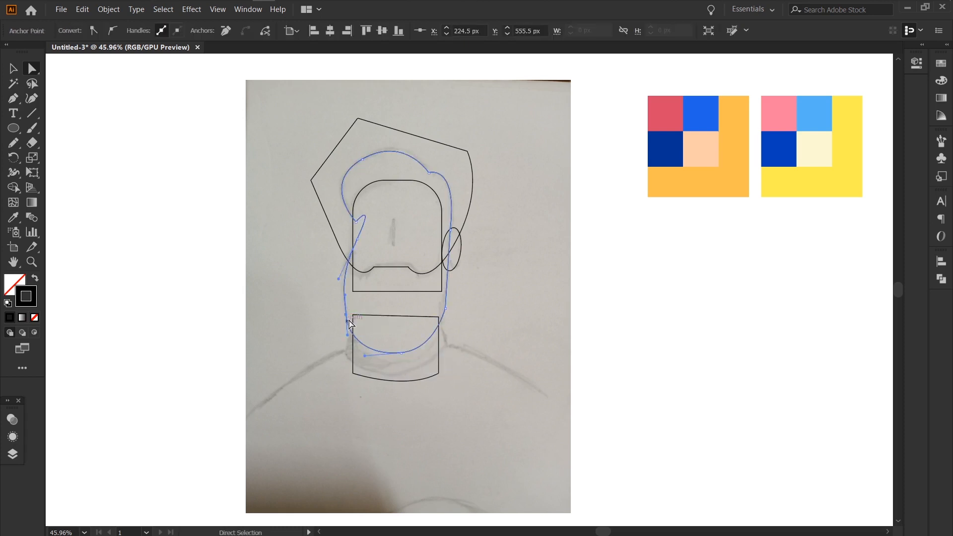
{"action": "left_click", "coordinate": [340, 283]}
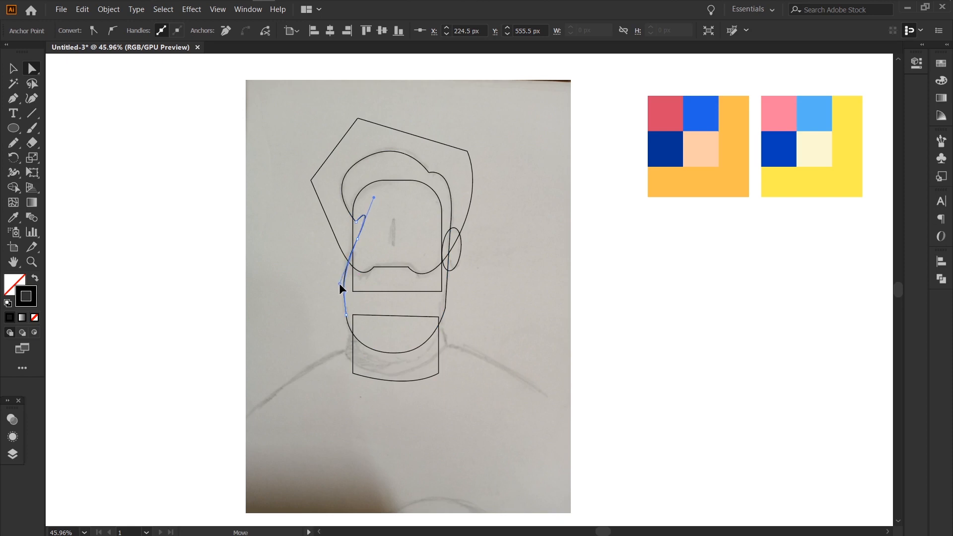
{"action": "left_click", "coordinate": [339, 284]}
{"action": "left_click", "coordinate": [408, 415]}
{"action": "left_click", "coordinate": [443, 324]}
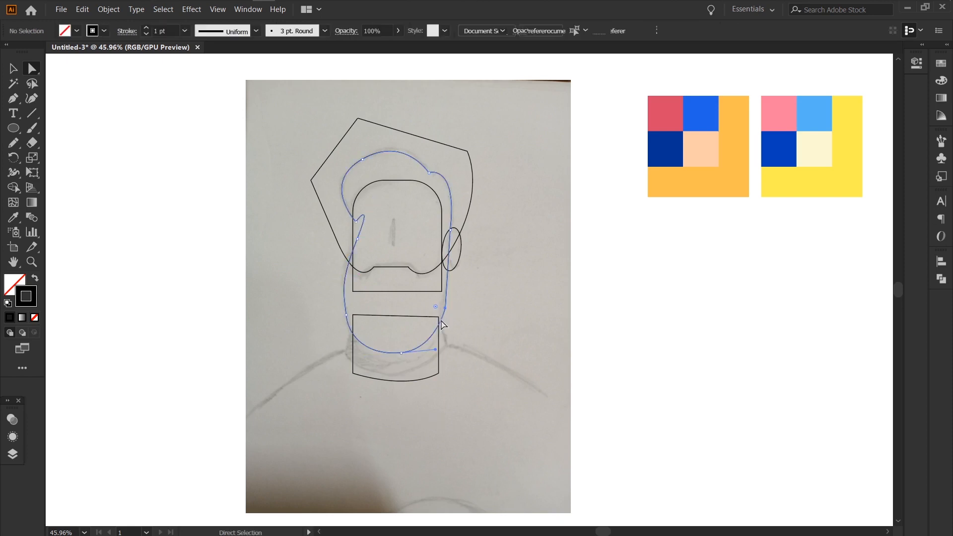
{"action": "left_click_drag", "start_coordinate": [436, 307], "coordinate": [352, 316]}
{"action": "left_click", "coordinate": [425, 384]}
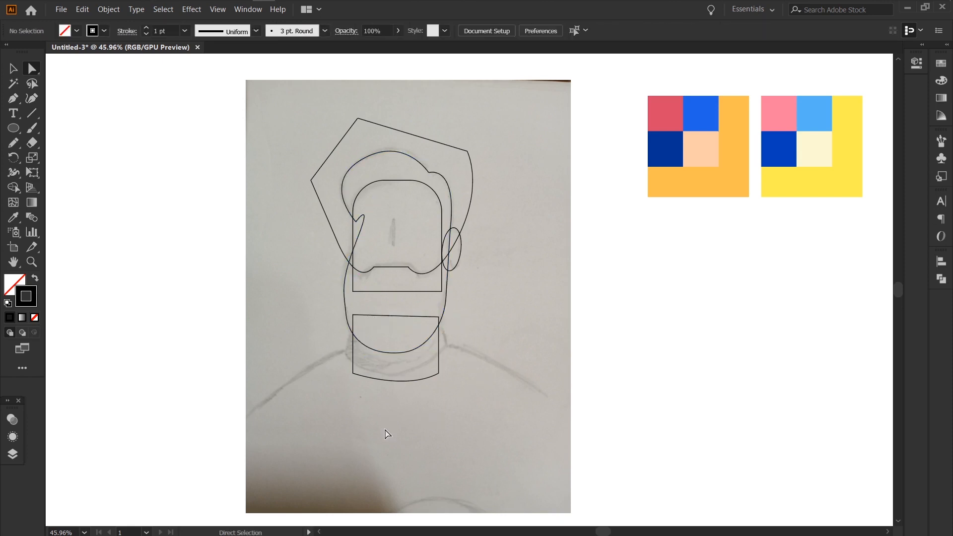
- Draw a closed Pen path for the torso with curved shoulders, a dipping neckline, slanted sides and a straight lower edge
{"action": "key", "text": "p"}
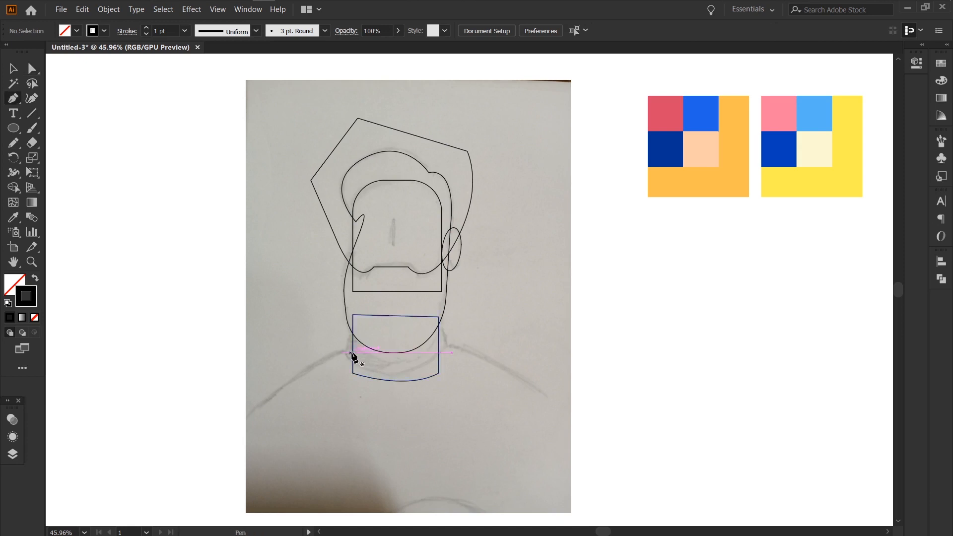
{"action": "left_click", "coordinate": [289, 390]}
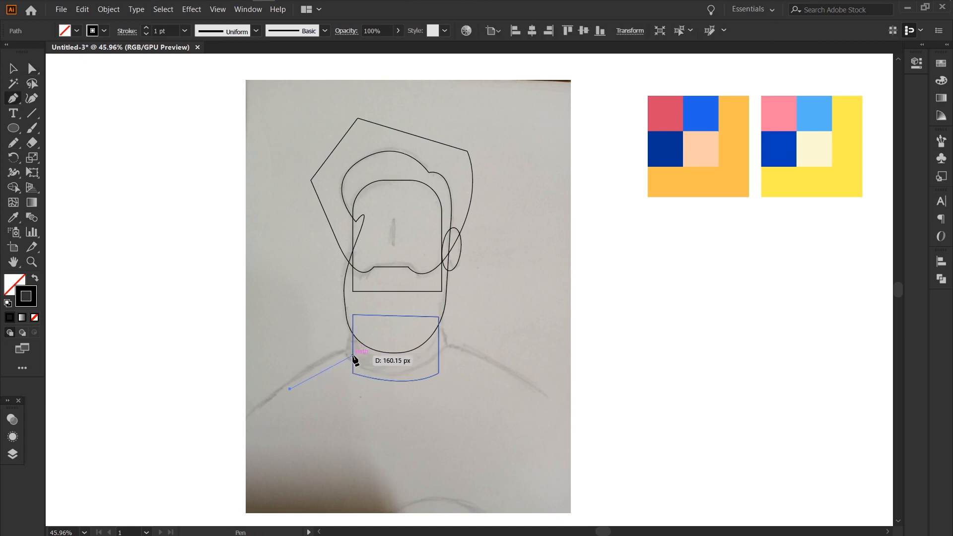
{"action": "left_click_drag", "start_coordinate": [353, 355], "coordinate": [377, 356]}
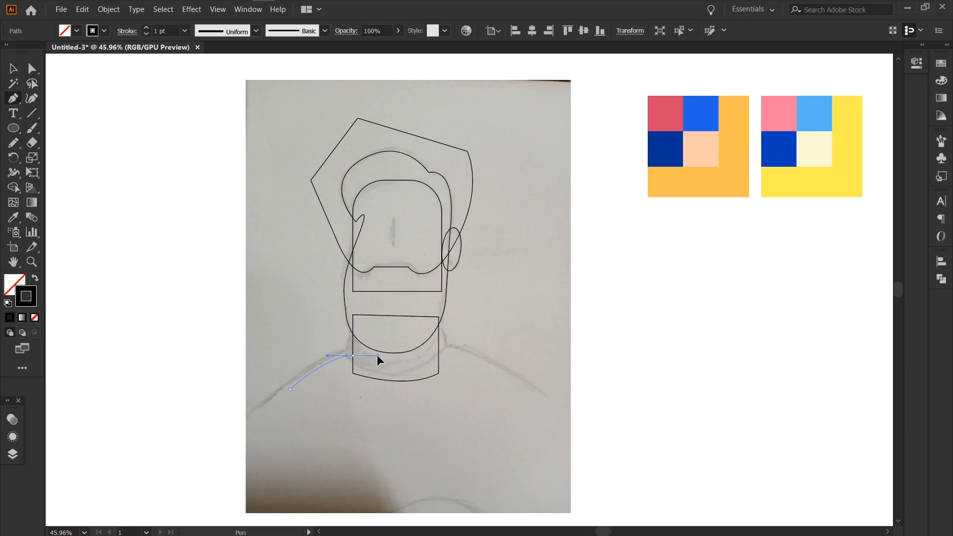
{"action": "left_click_drag", "start_coordinate": [439, 356], "coordinate": [488, 322]}
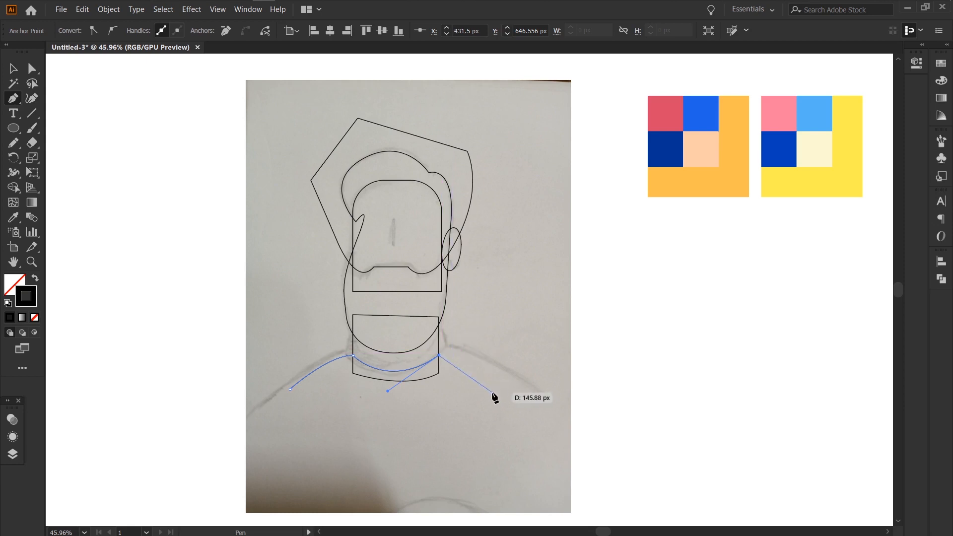
{"action": "left_click_drag", "start_coordinate": [502, 388], "coordinate": [541, 428]}
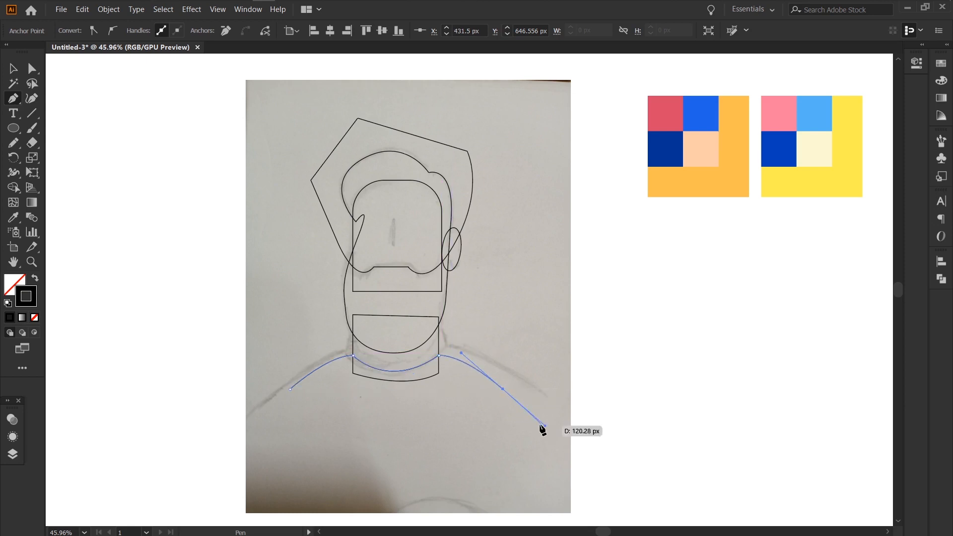
{"action": "left_click", "coordinate": [503, 389]}
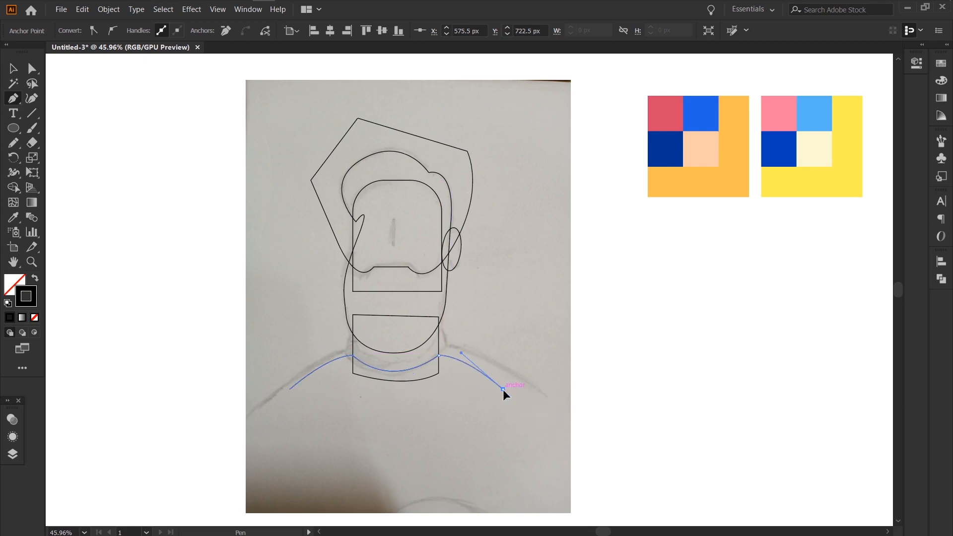
{"action": "left_click", "coordinate": [516, 468]}
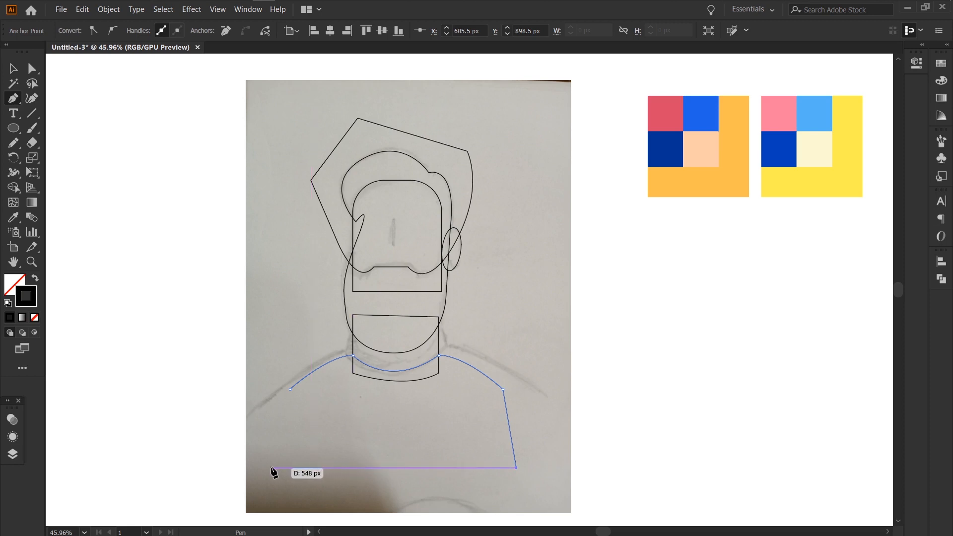
{"action": "left_click", "coordinate": [272, 467]}
{"action": "left_click", "coordinate": [289, 388]}
{"action": "key", "text": "v"}
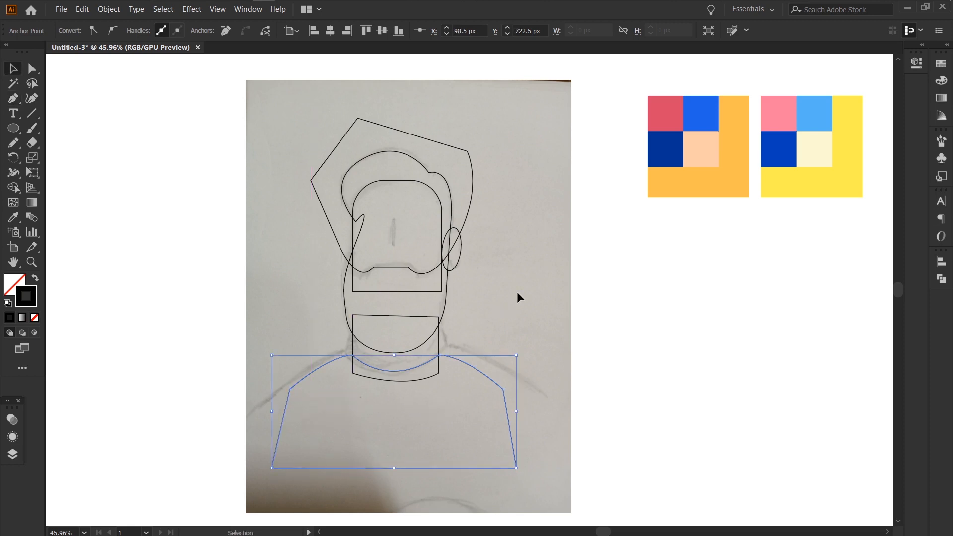
{"action": "left_click", "coordinate": [517, 291]}
- Select all the outlines and use Shape Builder to remove the loose area around the hair and merge the neck overlap into the torso
{"action": "mouse_move", "coordinate": [253, 141]}
{"action": "left_mouse_down"}
{"action": "mouse_move", "coordinate": [487, 446]}
{"action": "mouse_move", "coordinate": [551, 484]}
{"action": "left_mouse_up"}
{"action": "key", "text": "shift+m"}
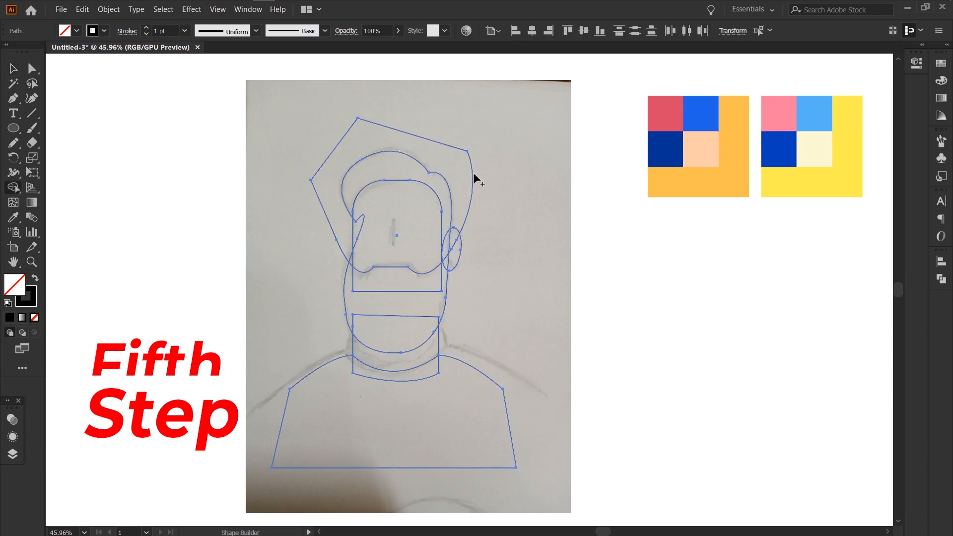
{"action": "left_click_drag", "start_coordinate": [331, 106], "coordinate": [385, 142]}
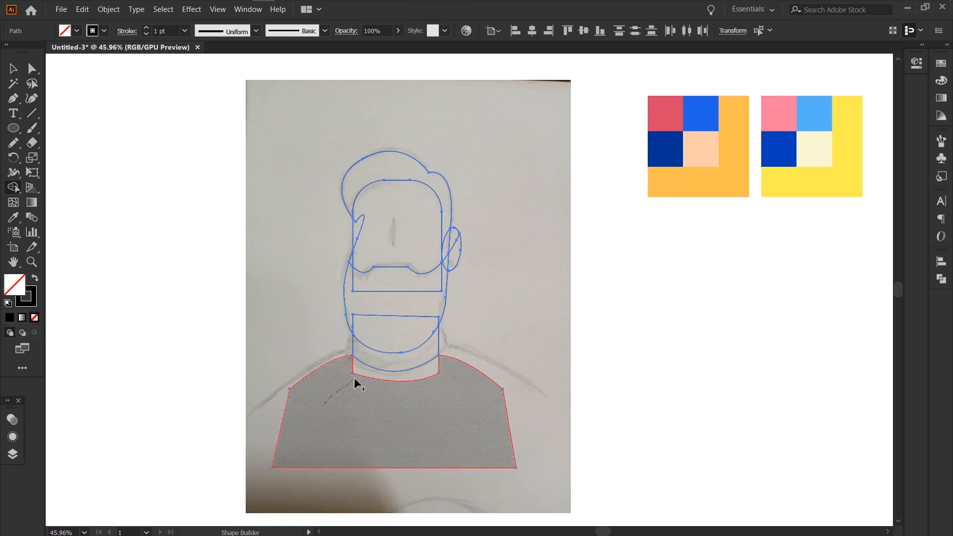
{"action": "left_click", "coordinate": [379, 431]}
- Merge the beard regions with Shape Builder and join the hair, sideburn and beard into one shape around the face
{"action": "left_click_drag", "start_coordinate": [366, 313], "coordinate": [435, 322]}
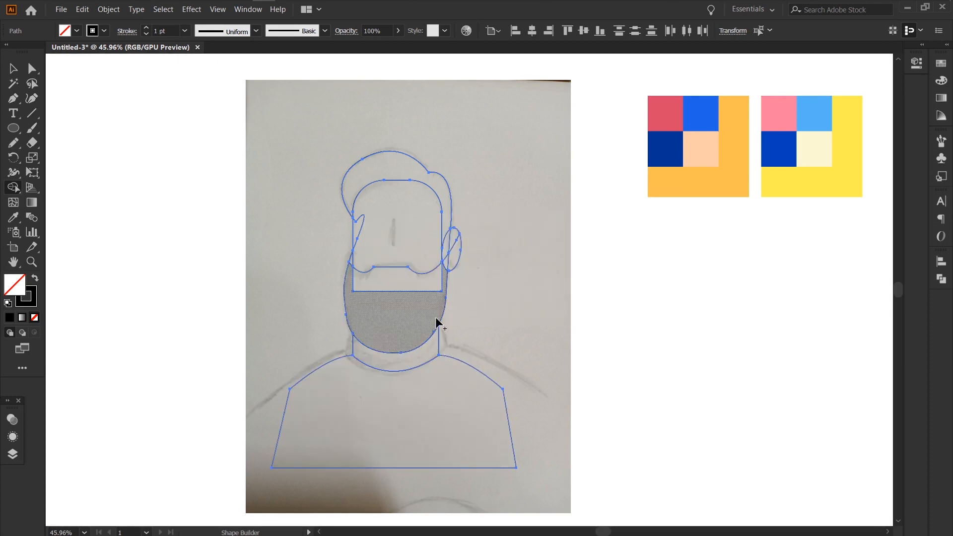
{"action": "left_click_drag", "start_coordinate": [382, 307], "coordinate": [385, 293]}
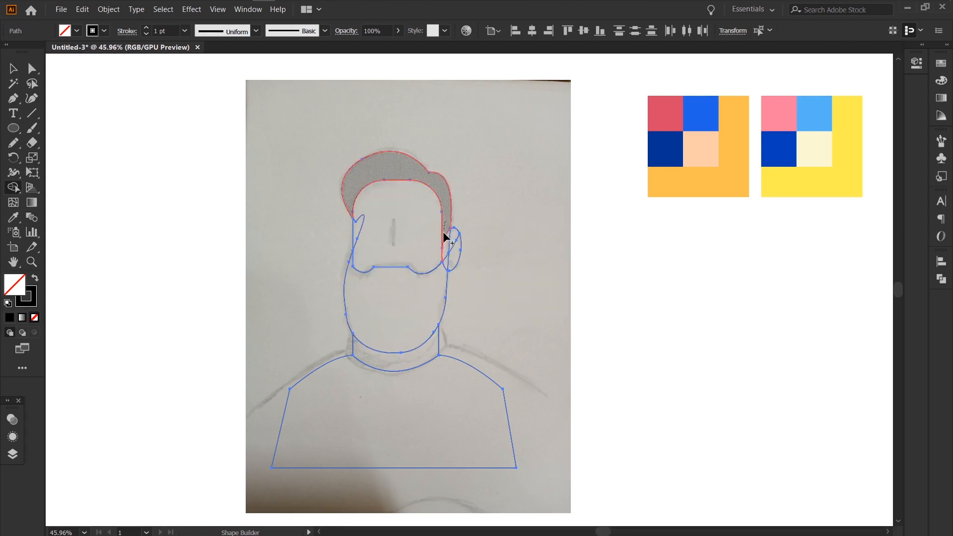
{"action": "left_click_drag", "start_coordinate": [445, 257], "coordinate": [439, 286]}
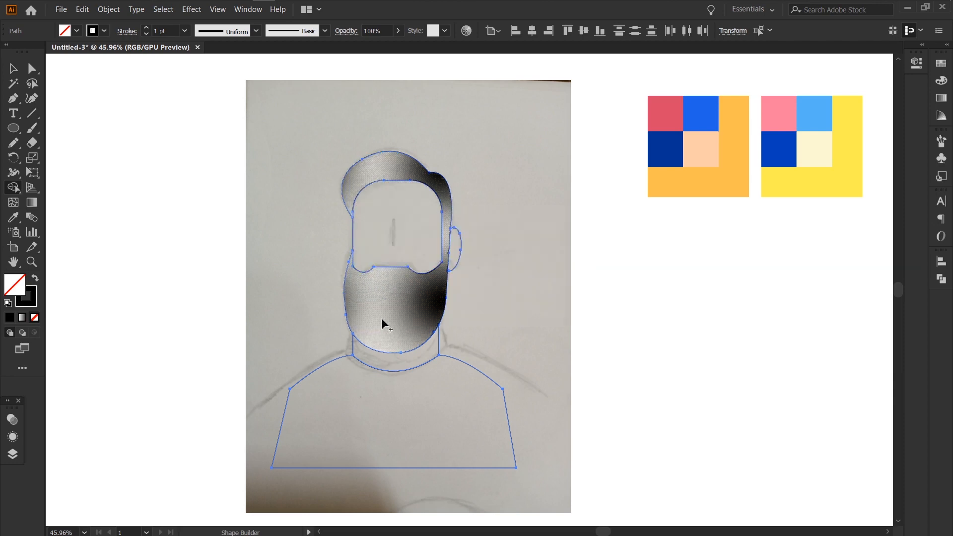
{"action": "key", "text": "v"}
- Draw a small vertical ellipse as the ear on the face's left edge and remove its overlap with the face using Shape Builder
{"action": "key", "text": "l"}
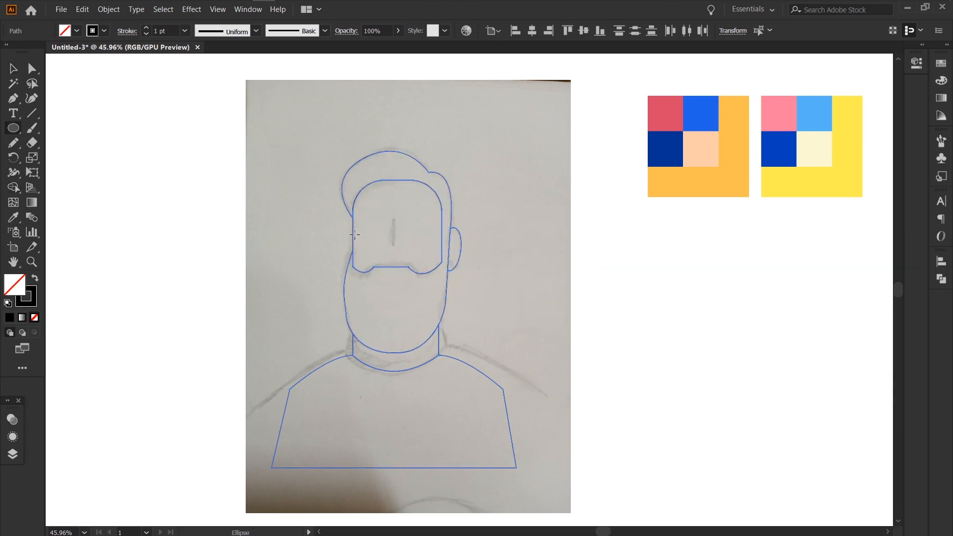
{"action": "mouse_move", "coordinate": [349, 230]}
{"action": "left_mouse_down"}
{"action": "mouse_move", "coordinate": [360, 254]}
{"action": "mouse_move", "coordinate": [354, 243]}
{"action": "left_mouse_up"}
{"action": "key", "text": "v"}
{"action": "left_click", "coordinate": [505, 281]}
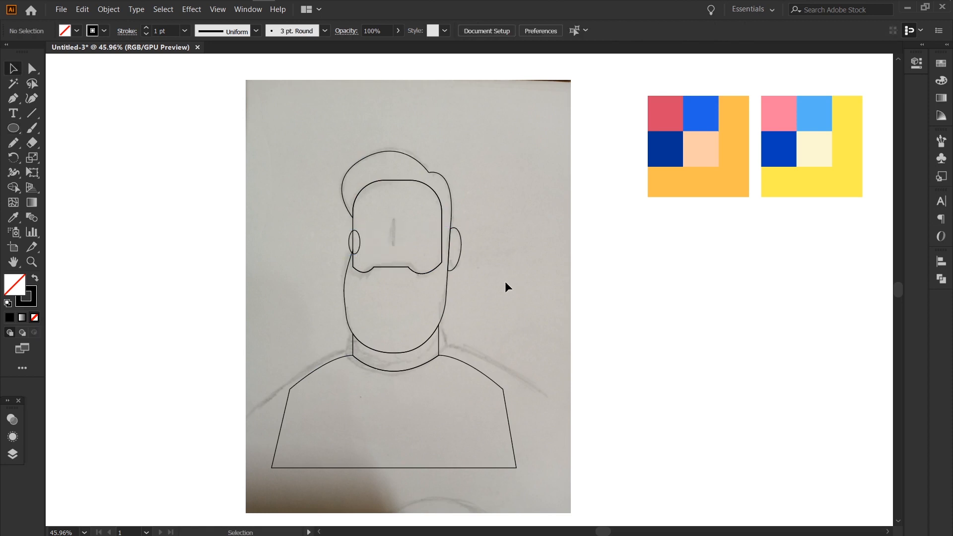
{"action": "left_click_drag", "start_coordinate": [490, 313], "coordinate": [490, 313]}
{"action": "key", "text": "shift+m"}
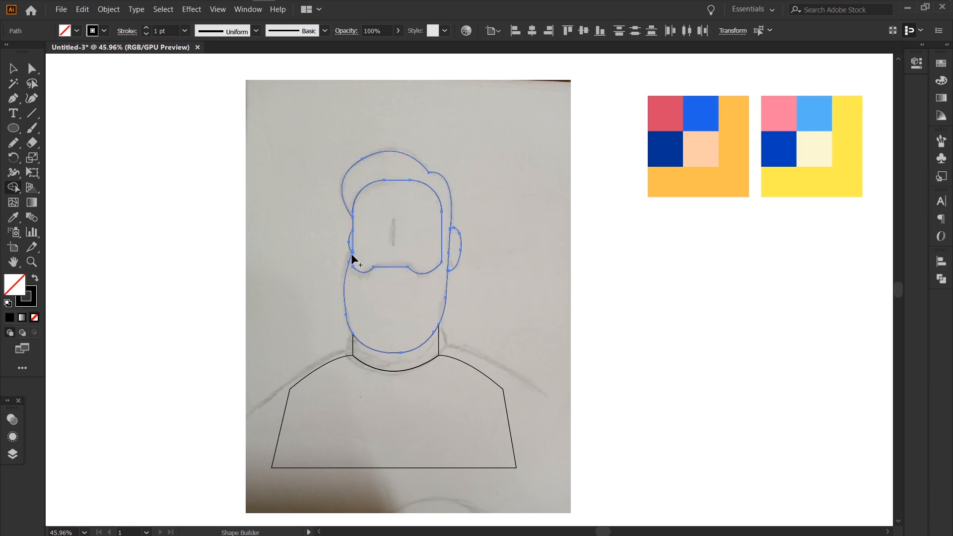
{"action": "left_click", "coordinate": [351, 253]}
{"action": "left_click", "coordinate": [511, 263]}
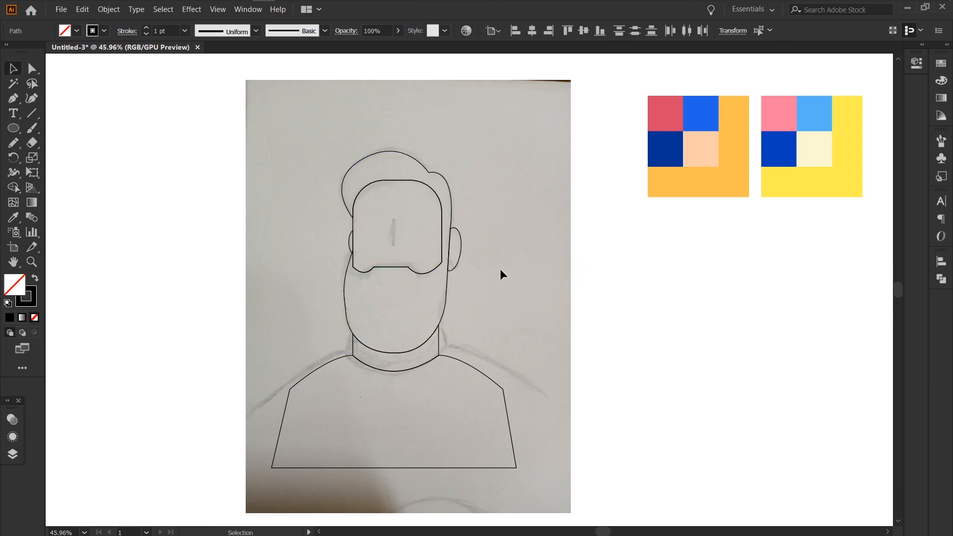
- Slightly round the moustache's two inner corners and round both shoulder corners of the torso to a radius of about 52 px
{"action": "key", "text": "a"}
{"action": "left_click", "coordinate": [379, 280]}
{"action": "left_click_drag", "start_coordinate": [378, 276], "coordinate": [379, 281]}
{"action": "left_click", "coordinate": [387, 303]}
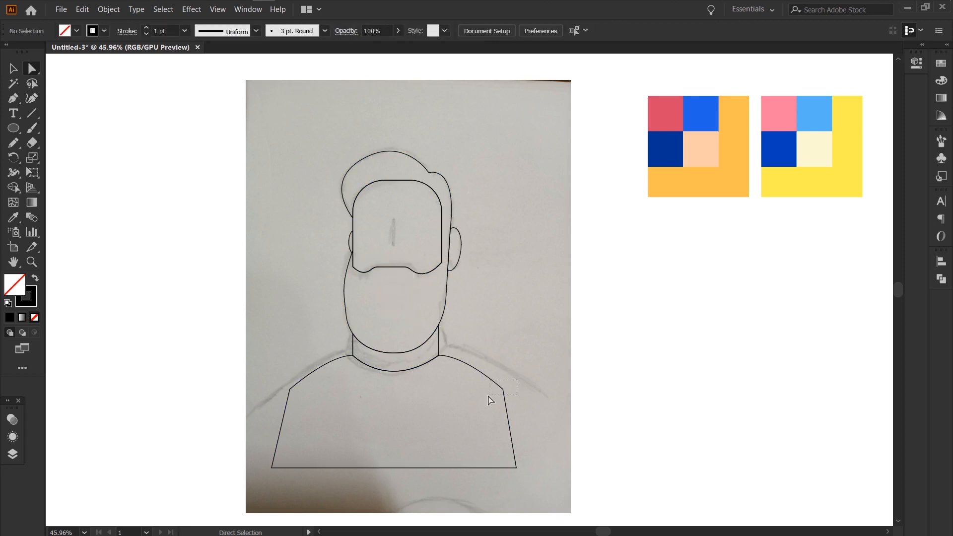
{"action": "left_click", "coordinate": [289, 393]}
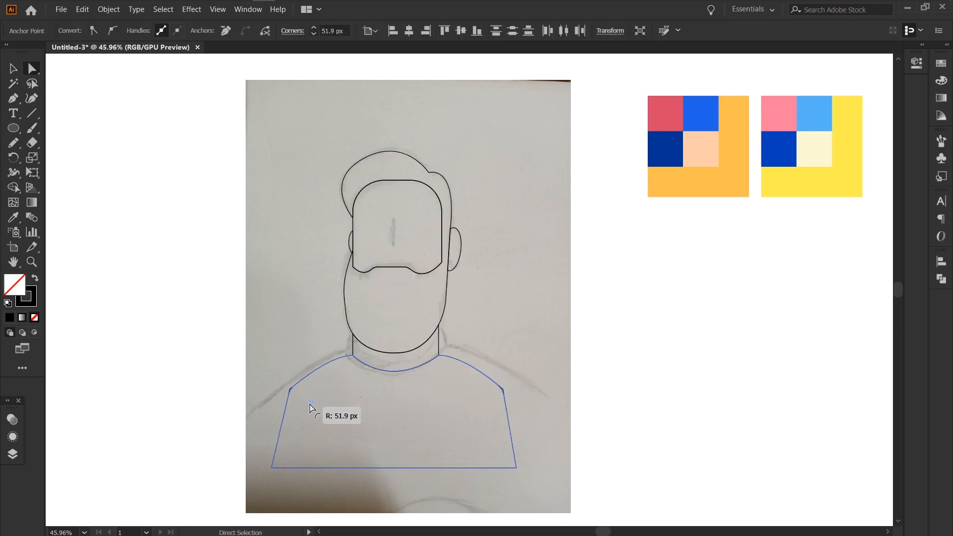
{"action": "left_click", "coordinate": [526, 337]}
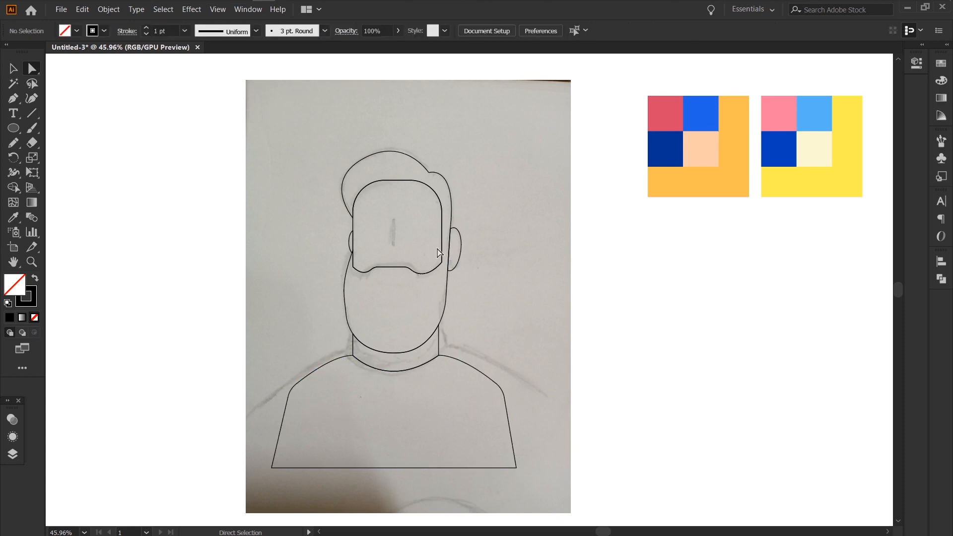
- Draw a short vertical line for the nose over the sketched mark in the middle of the face
{"action": "key", "text": "backslash"}
{"action": "left_click_drag", "start_coordinate": [392, 225], "coordinate": [394, 244]}
{"action": "key", "text": "v"}
{"action": "left_click", "coordinate": [526, 258]}
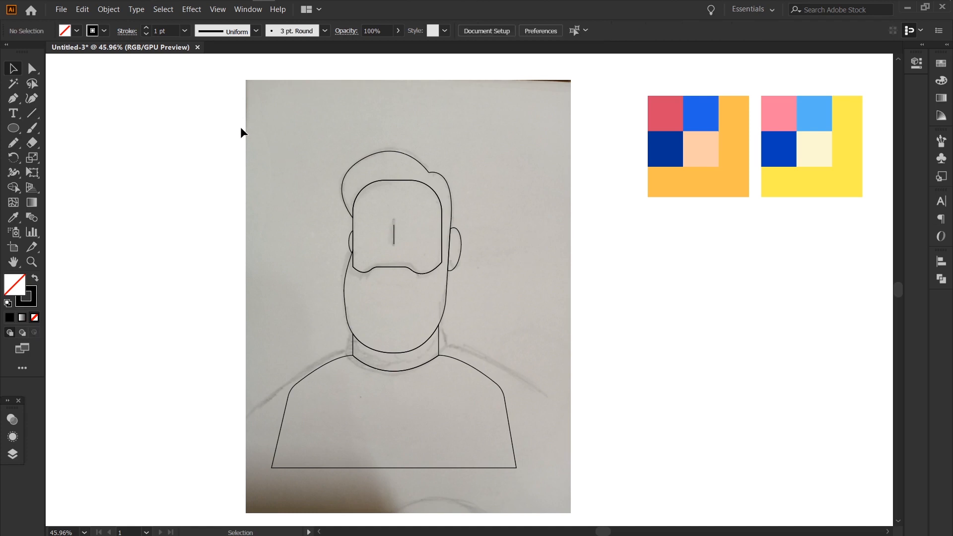
- Draw a large square from the torso's lower edge to above the hair and move it left to centre it around the figure
{"action": "key", "text": "m"}
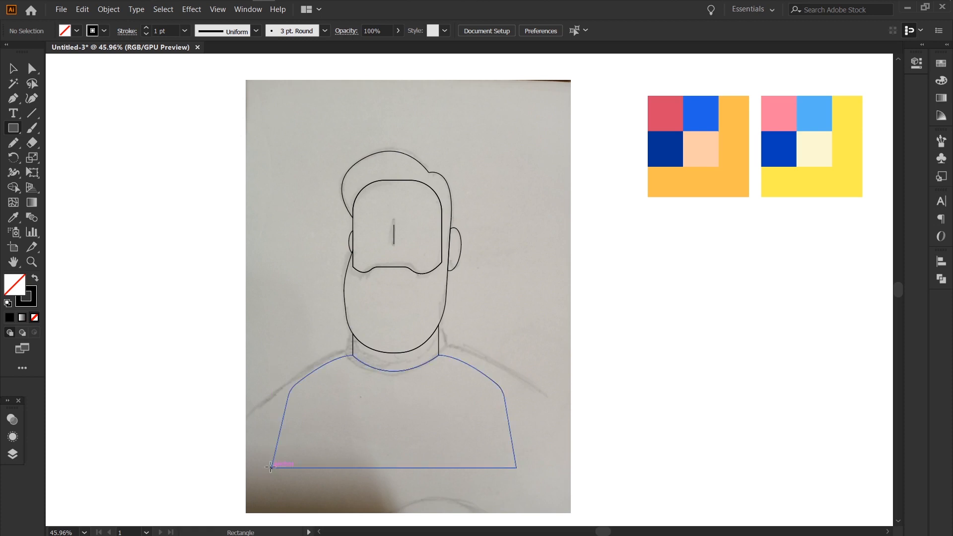
{"action": "left_click_drag", "start_coordinate": [270, 466], "coordinate": [626, 114]}
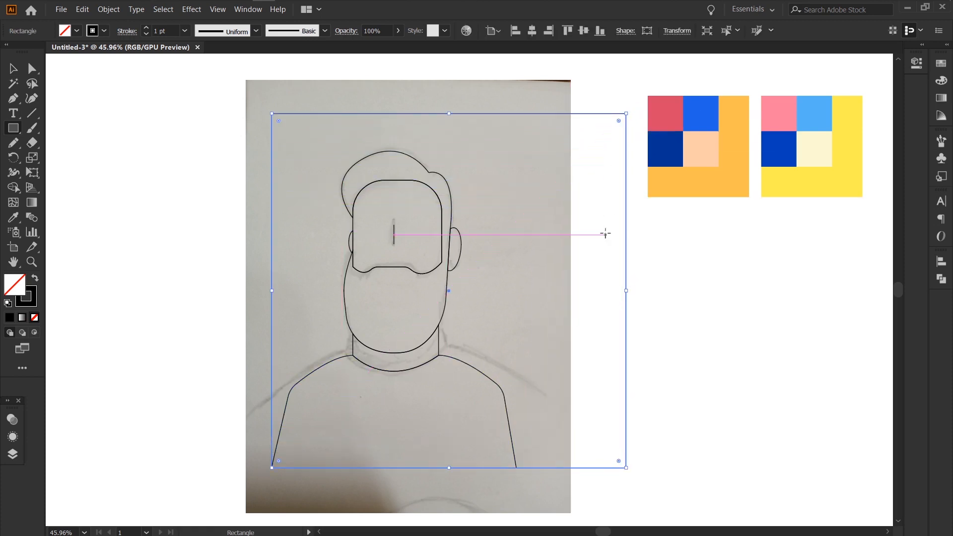
{"action": "key", "text": "v"}
{"action": "left_click_drag", "start_coordinate": [448, 291], "coordinate": [398, 290]}
{"action": "left_click", "coordinate": [526, 326]}
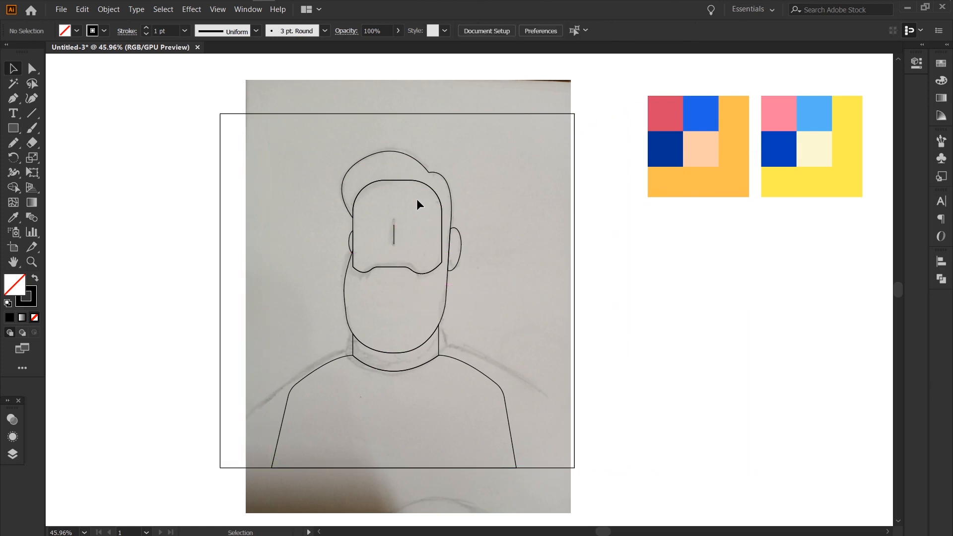
- Fill the face, both ears and the neck with the cream colour sampled from the brighter palette
{"action": "left_click", "coordinate": [418, 181]}
{"action": "left_click", "coordinate": [437, 346], "text": "shift"}
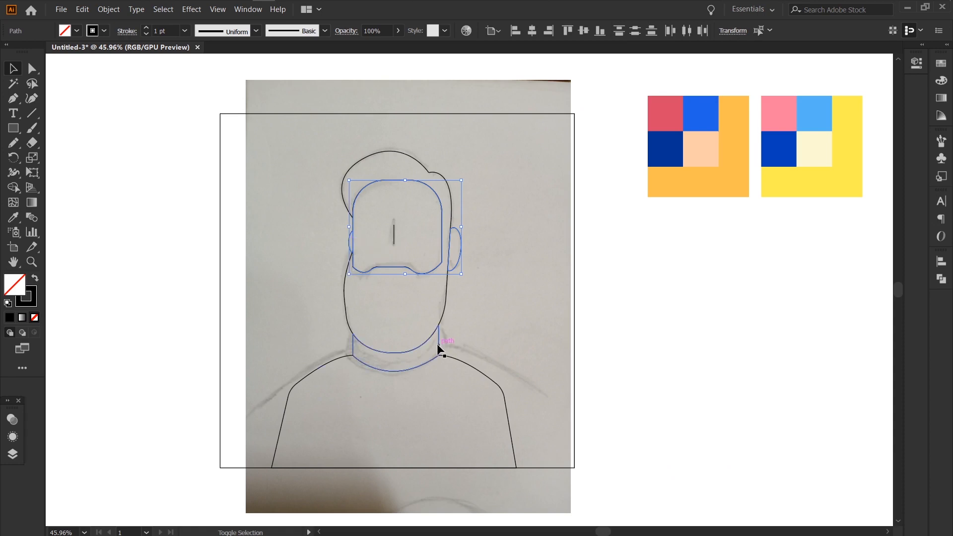
{"action": "key", "text": "i"}
{"action": "left_click", "coordinate": [811, 158]}
{"action": "key", "text": "v"}
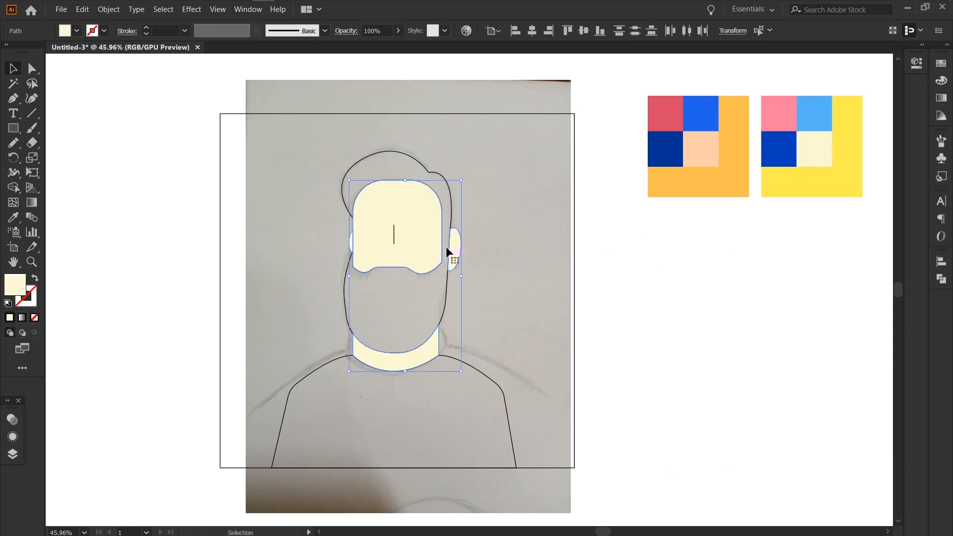
- Apply the light pink from the brighter palette to the hair-and-beard shape and the nose line
{"action": "left_click", "coordinate": [392, 151]}
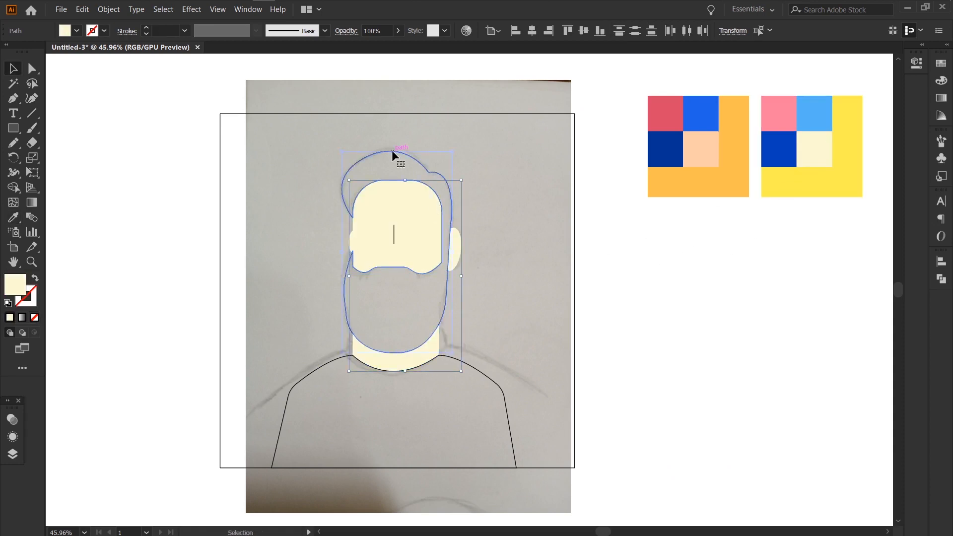
{"action": "left_click", "coordinate": [393, 235], "text": "shift"}
{"action": "key", "text": "i"}
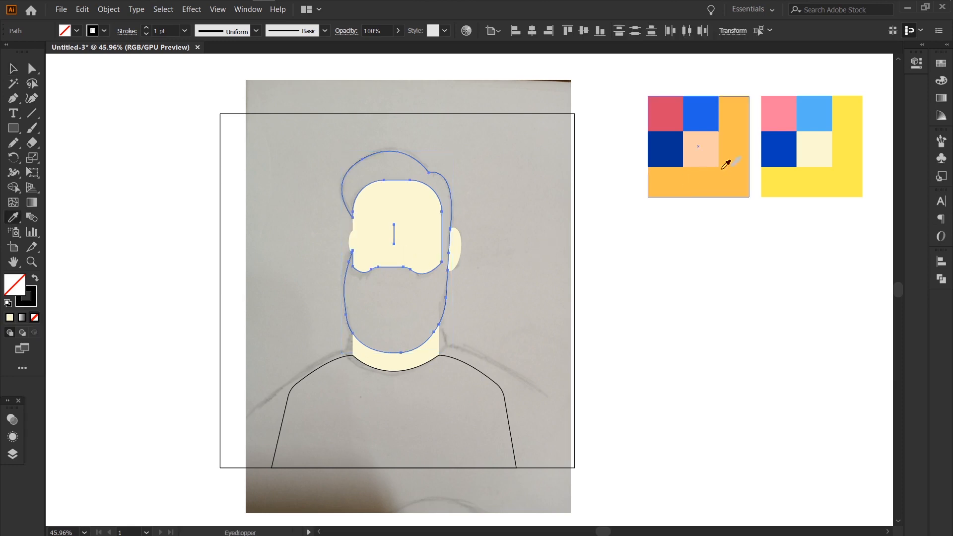
{"action": "left_click", "coordinate": [773, 120]}
{"action": "key", "text": "v"}
{"action": "left_click", "coordinate": [603, 281]}
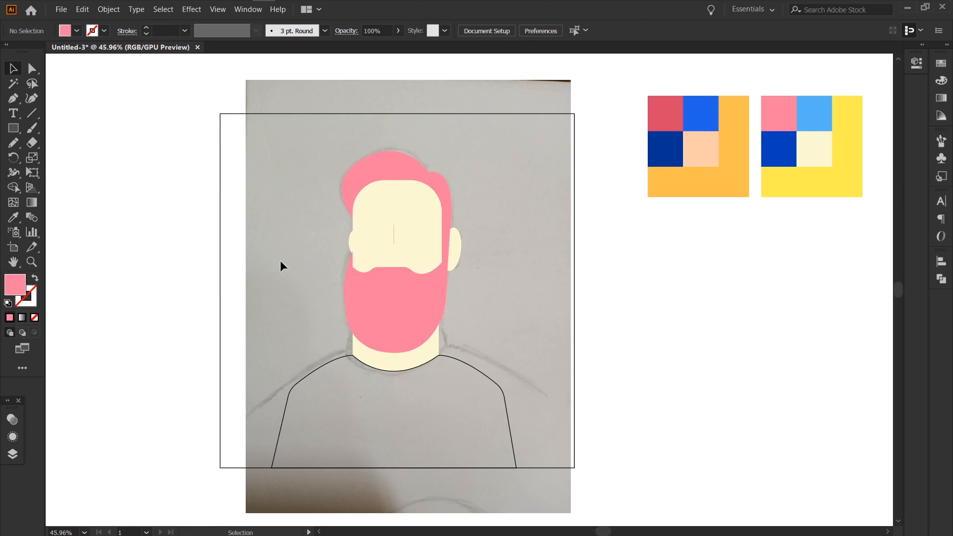
- Fill the torso with the light blue sampled from the brighter palette
{"action": "left_click", "coordinate": [327, 361]}
{"action": "key", "text": "i"}
{"action": "left_click", "coordinate": [807, 117]}
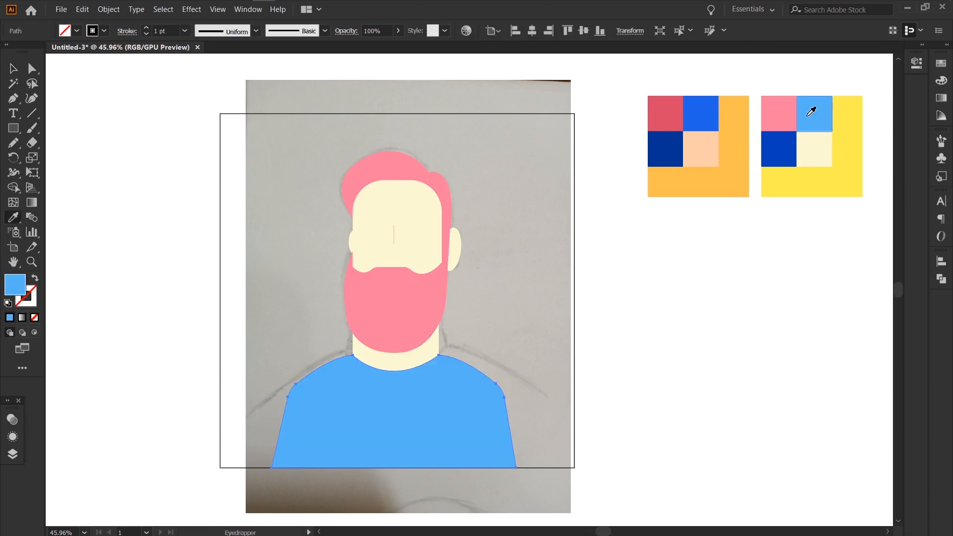
- Fill the large square with the dark blue sampled from the brighter palette and send it behind all other artwork
{"action": "left_click", "coordinate": [574, 273], "text": "ctrl"}
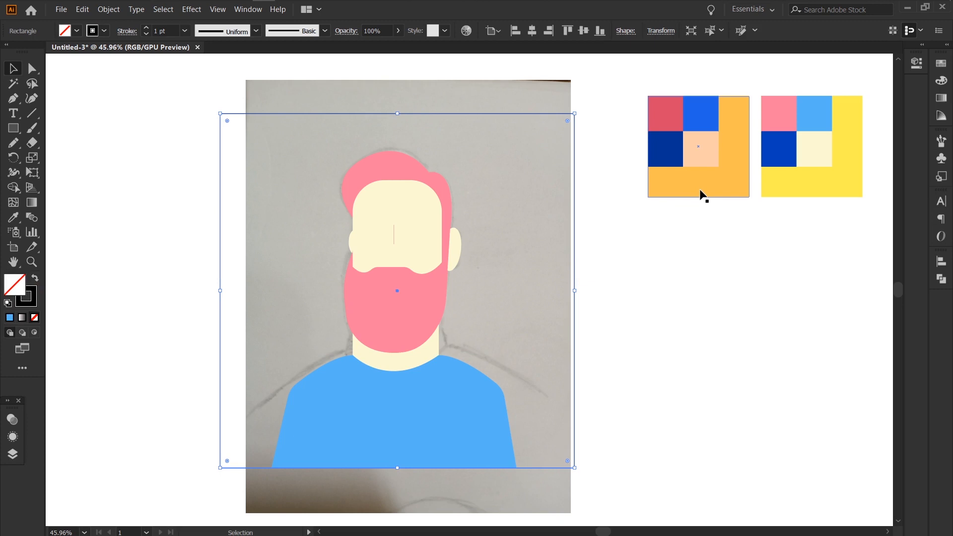
{"action": "left_click", "coordinate": [780, 147]}
{"action": "key", "text": "v"}
{"action": "right_click", "coordinate": [538, 227]}
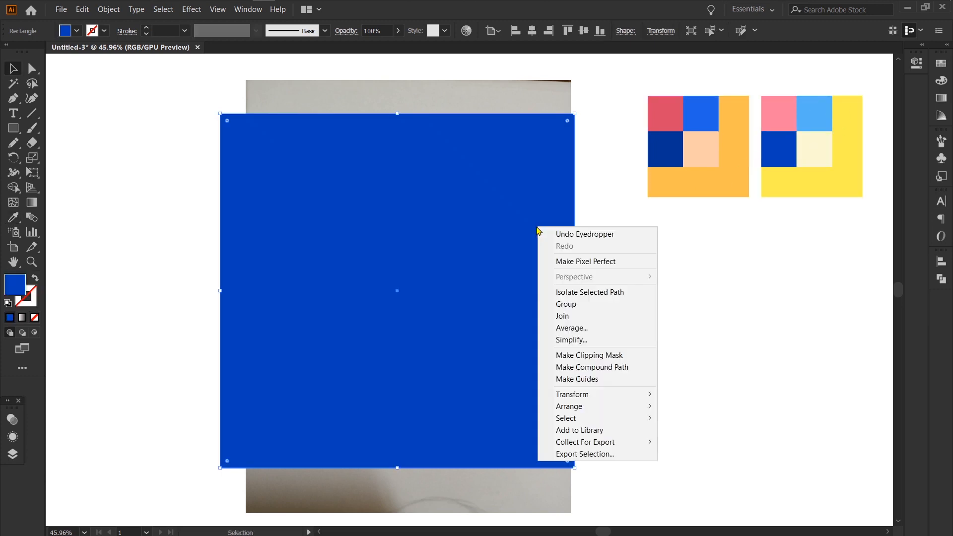
{"action": "mouse_move", "coordinate": [603, 406]}
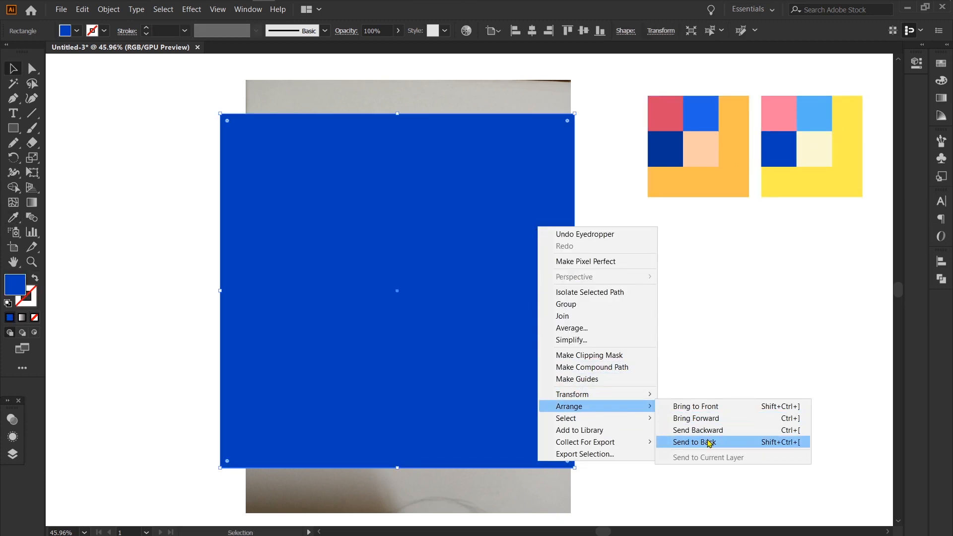
{"action": "left_click", "coordinate": [690, 442]}
- Delete the pencil sketch photo from behind the portrait
{"action": "left_click", "coordinate": [549, 88]}
{"action": "left_click", "coordinate": [550, 88]}
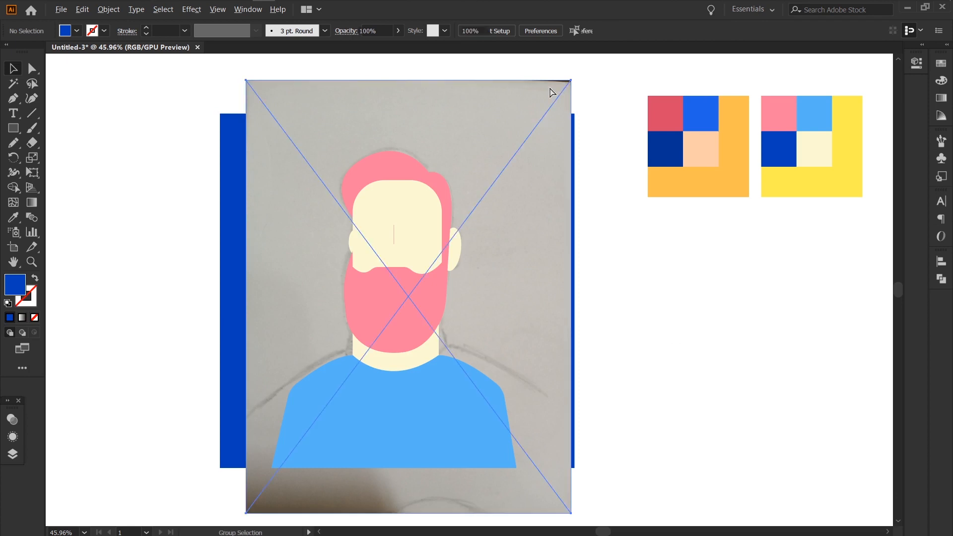
{"action": "key", "text": "Delete"}
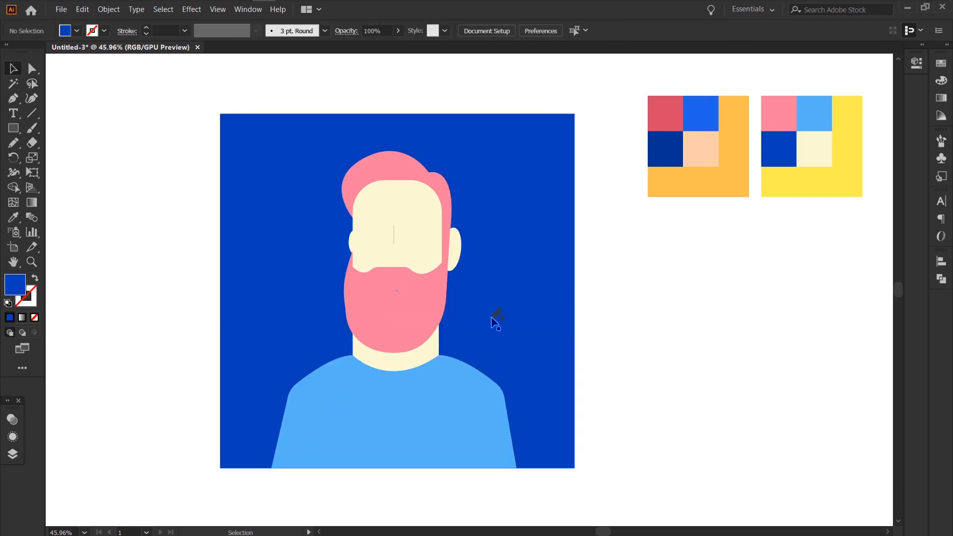
- Draw a curved freehand shadow shape along the forehead's upper-left hairline with the Pencil tool and fill it with the palette's peach
{"action": "key", "text": "n"}
{"action": "left_click_drag", "start_coordinate": [397, 180], "coordinate": [351, 214]}
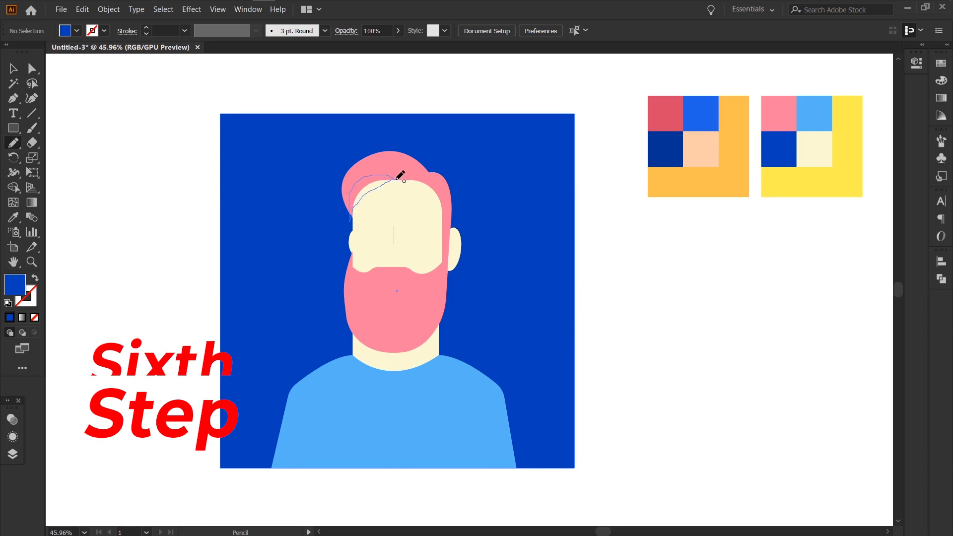
{"action": "left_click_drag", "start_coordinate": [397, 179], "coordinate": [397, 179]}
{"action": "key", "text": "i"}
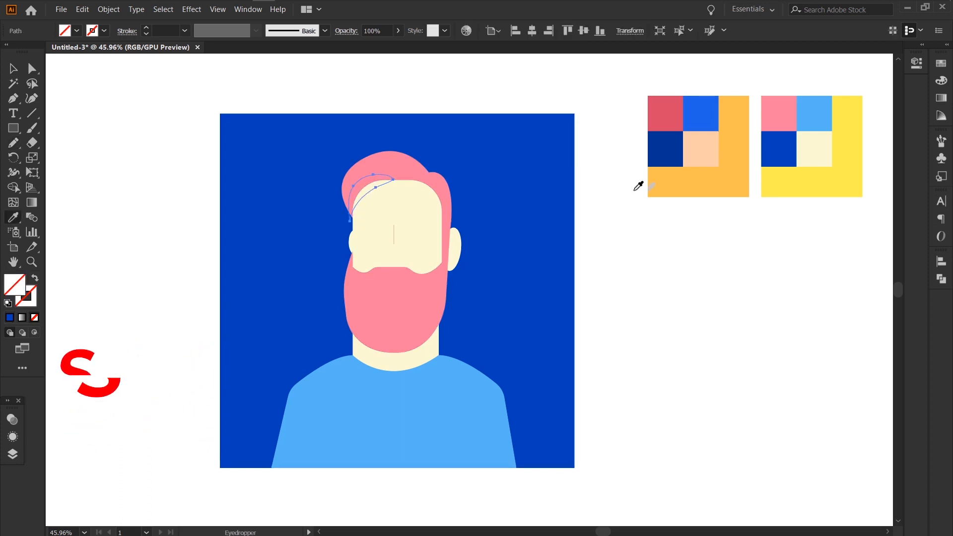
{"action": "left_click", "coordinate": [696, 158]}
- Trim the forehead shadow to the face outline with Shape Builder, removing the part that overlaps the hair
{"action": "key", "text": "v"}
{"action": "left_click", "coordinate": [345, 192], "text": "shift"}
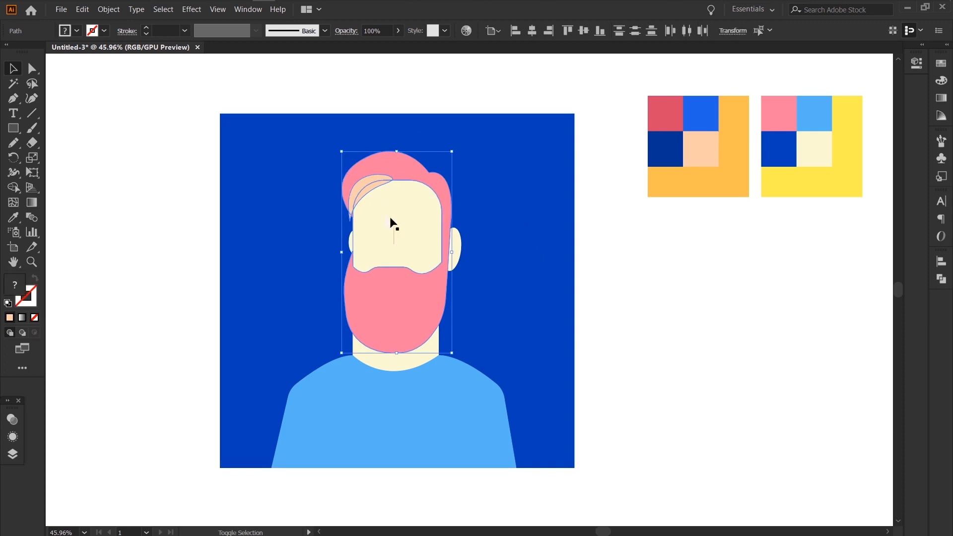
{"action": "left_click", "coordinate": [330, 207]}
{"action": "left_click", "coordinate": [373, 196]}
{"action": "left_click", "coordinate": [368, 189], "text": "shift"}
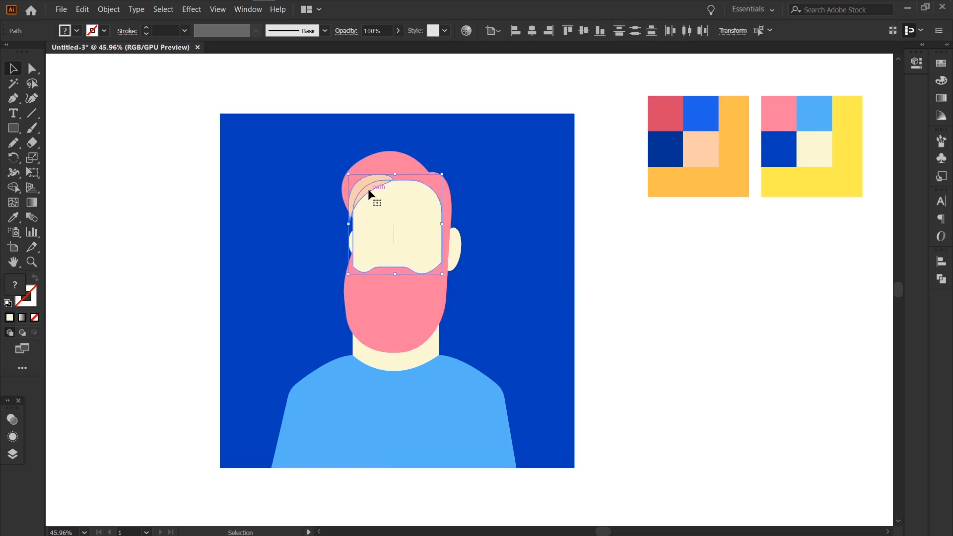
{"action": "key", "text": "shift+m"}
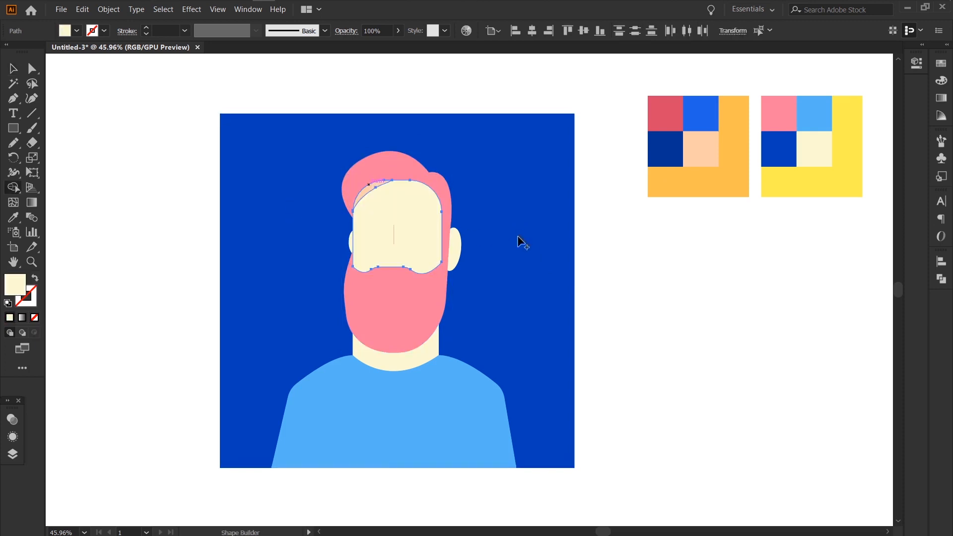
{"action": "key", "text": "v"}
{"action": "left_click", "coordinate": [609, 255]}
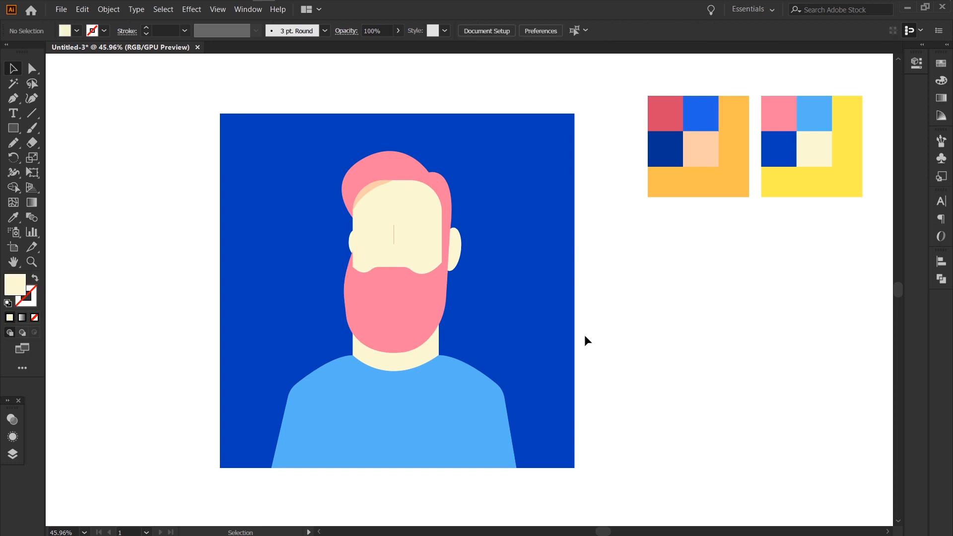
- Draw a closed four-sided shape with the Pen tool over the left part of the neck, cutting diagonally from the beard's lower edge
{"action": "key", "text": "p"}
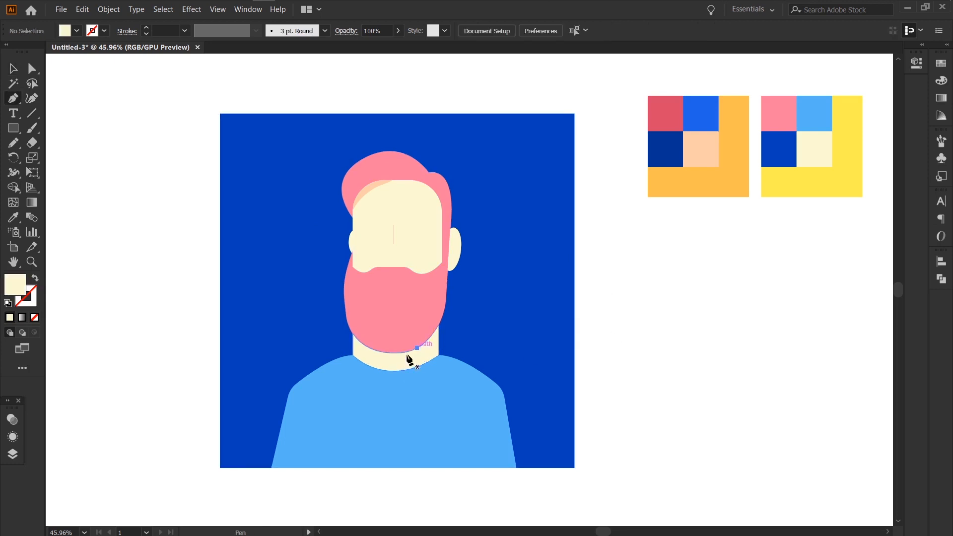
{"action": "left_click", "coordinate": [417, 347]}
{"action": "left_click", "coordinate": [380, 379]}
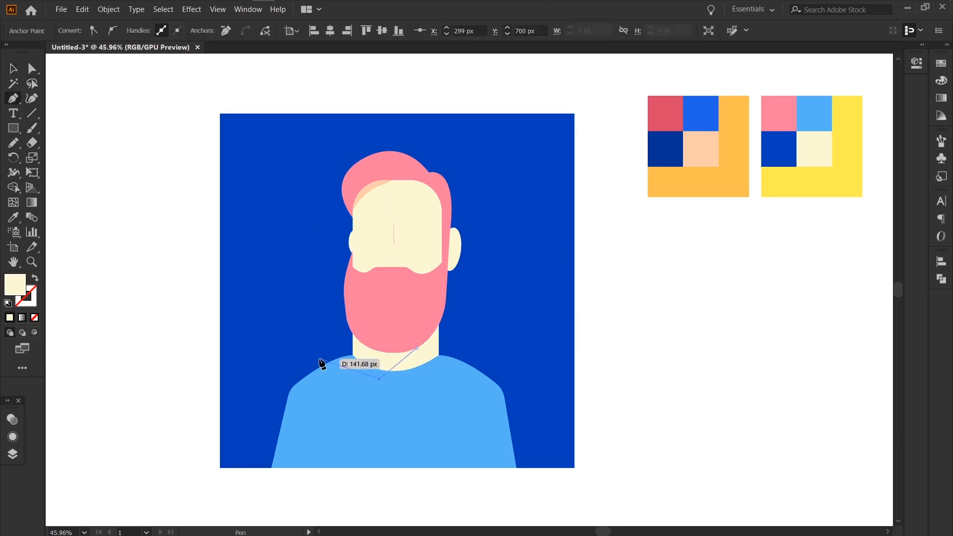
{"action": "left_click", "coordinate": [320, 358]}
{"action": "left_click", "coordinate": [357, 318]}
{"action": "left_click", "coordinate": [417, 348]}
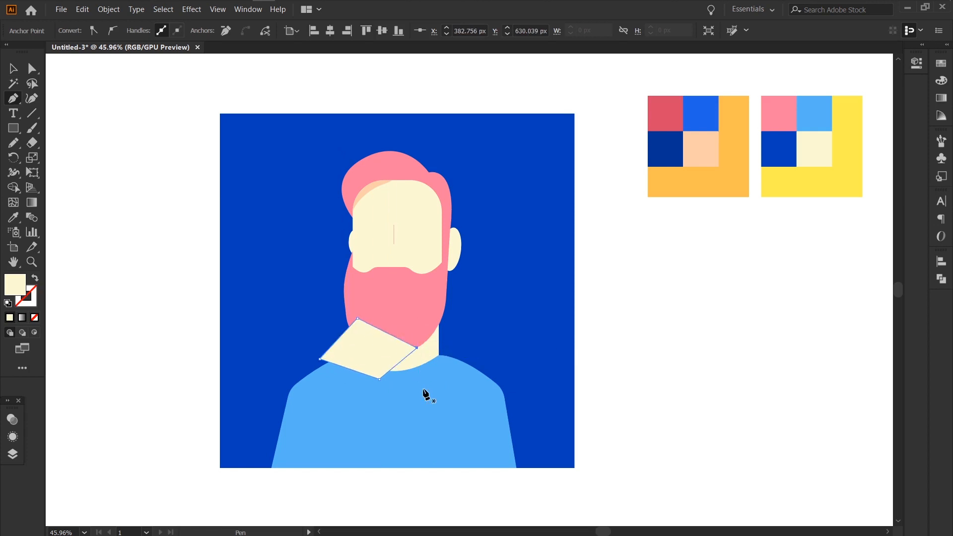
- Divide the neck along the four-sided shape's diagonal with Shape Builder and remove the parts lying outside the neck
{"action": "key", "text": "v"}
{"action": "left_click", "coordinate": [434, 385]}
{"action": "left_click", "coordinate": [424, 345]}
{"action": "left_click", "coordinate": [387, 350], "text": "shift"}
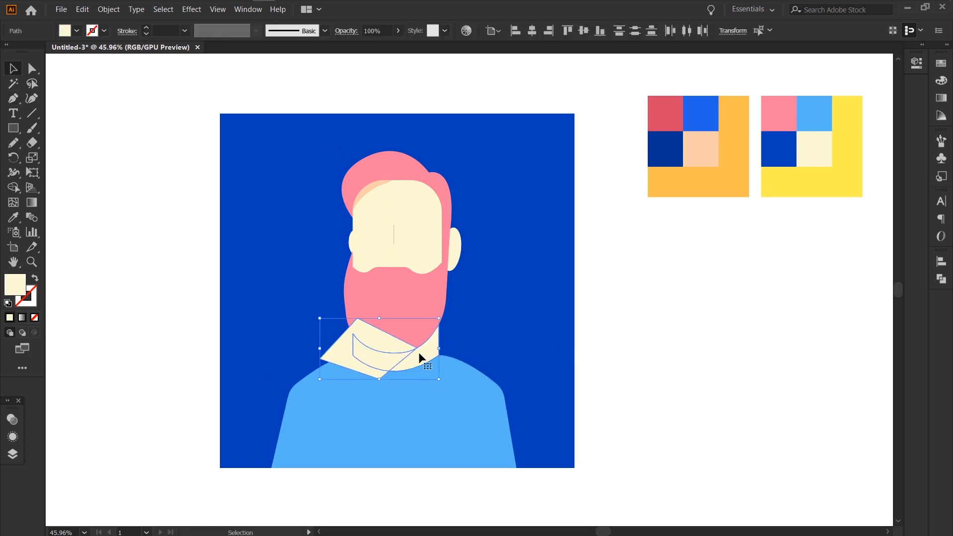
{"action": "key", "text": "shift+m"}
{"action": "left_click", "coordinate": [396, 343], "text": "alt"}
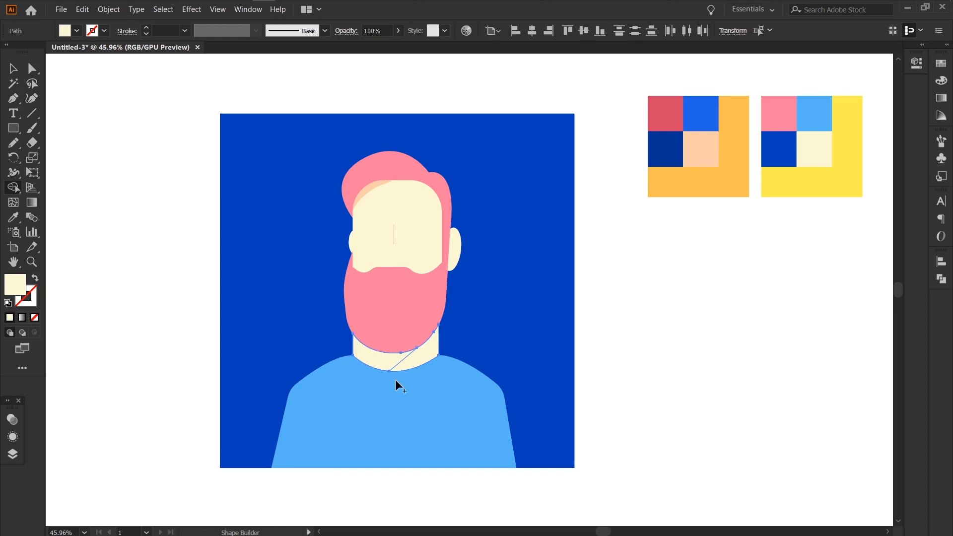
- Fill the left section of the neck with the peach sampled from the forehead shadow
{"action": "key", "text": "v"}
{"action": "left_click", "coordinate": [385, 357]}
{"action": "key", "text": "i"}
{"action": "left_click", "coordinate": [369, 191]}
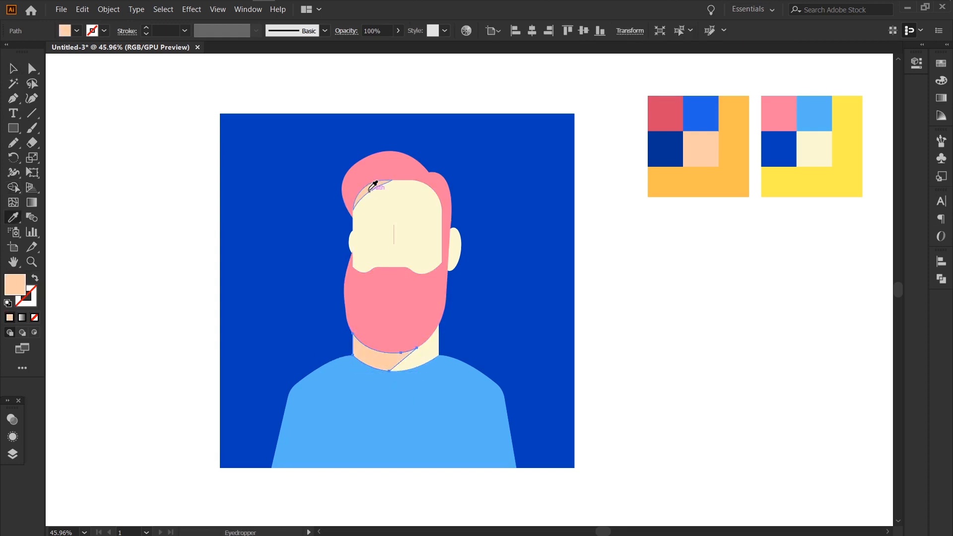
{"action": "key", "text": "v"}
{"action": "left_click", "coordinate": [593, 342]}
- Extend the nose line into a narrow triangle with the Pen tool and fill it with the forehead shadow's peach
{"action": "key", "text": "p"}
{"action": "key", "text": "x"}
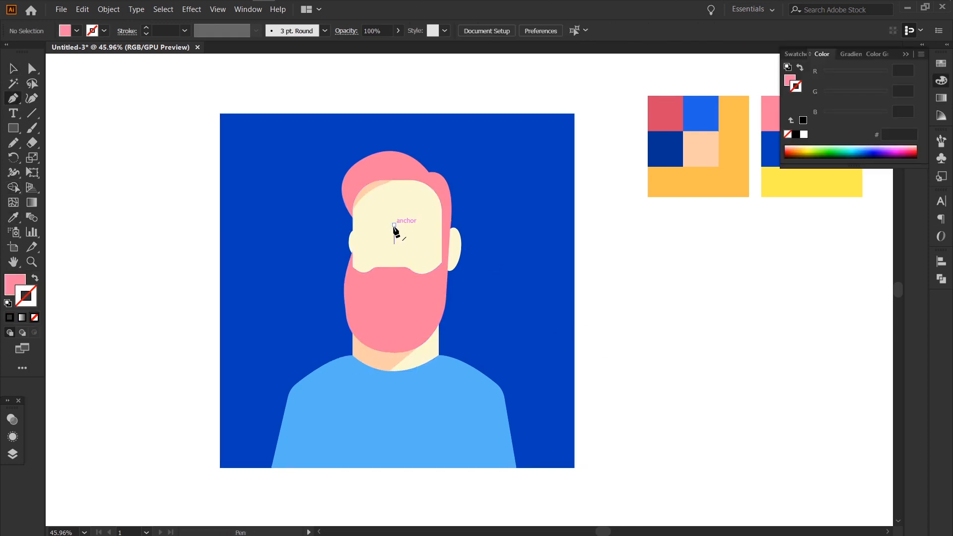
{"action": "left_click", "coordinate": [395, 225]}
{"action": "left_click", "coordinate": [394, 244]}
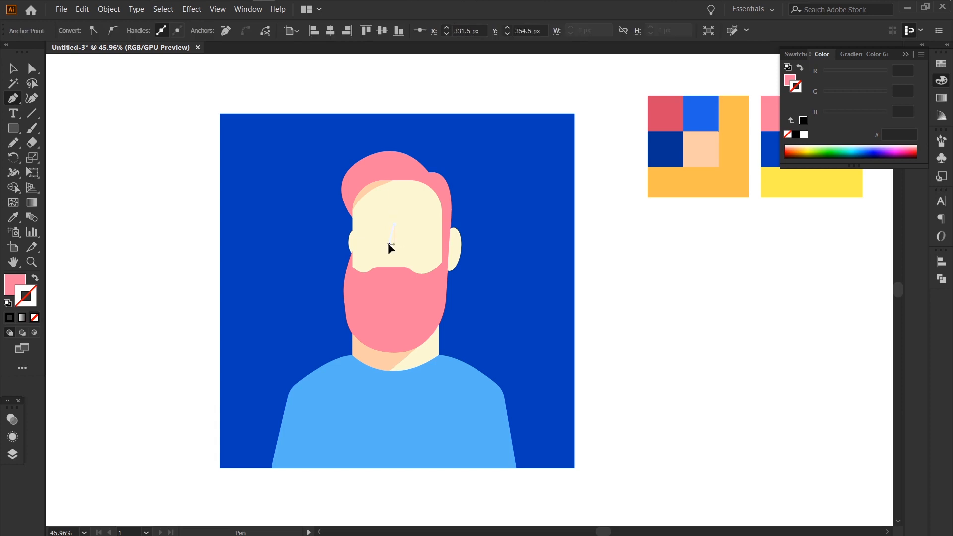
{"action": "left_click", "coordinate": [389, 244]}
{"action": "key", "text": "v"}
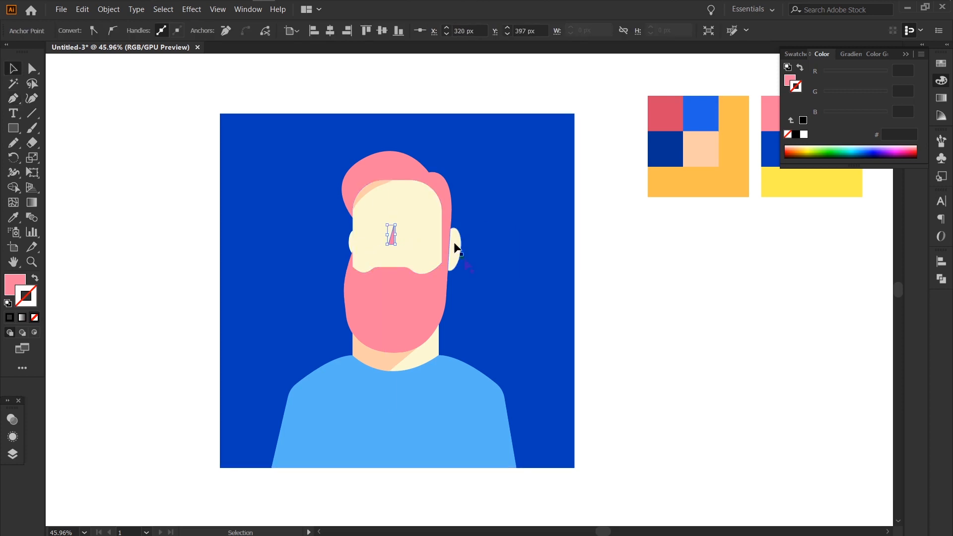
{"action": "left_click", "coordinate": [367, 193]}
{"action": "key", "text": "v"}
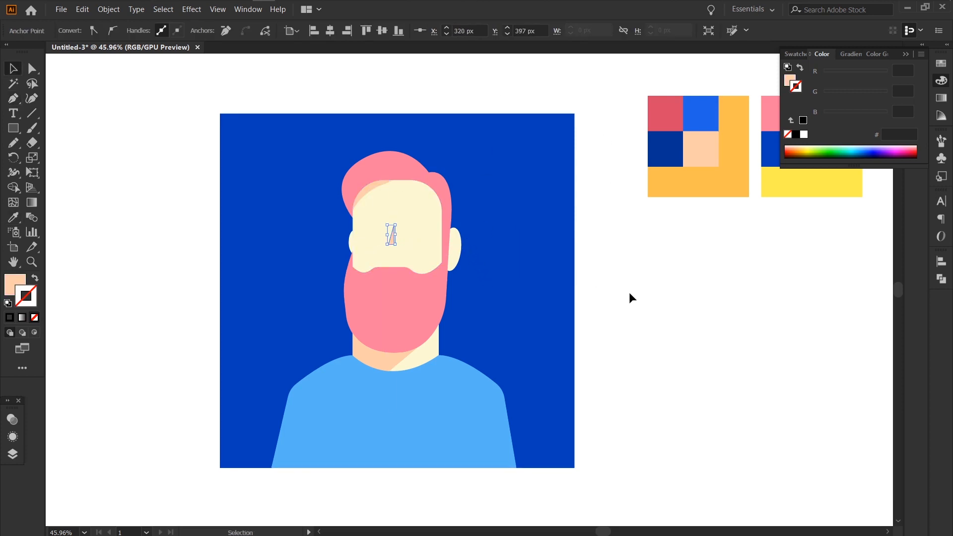
{"action": "left_click", "coordinate": [630, 298]}
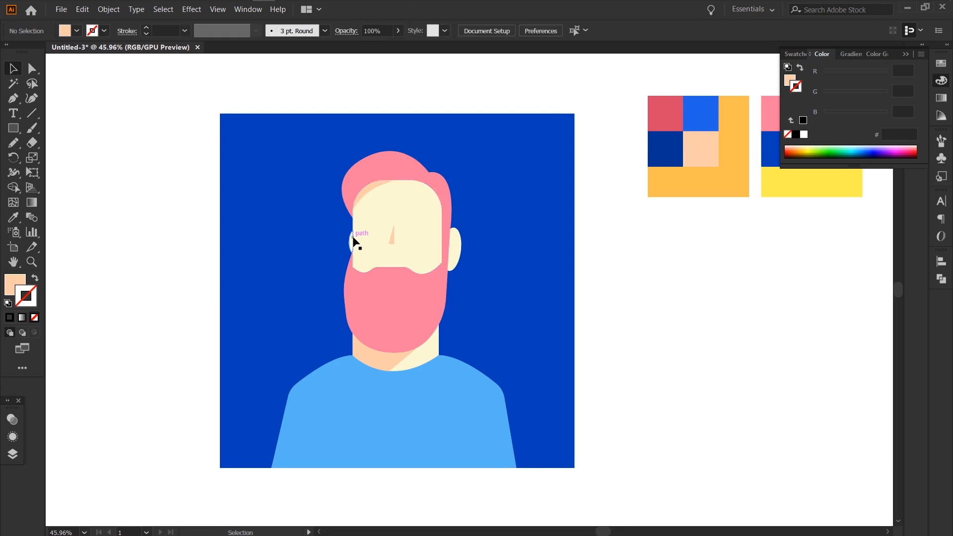
- Fill the left ear with the peach sampled from the nose
{"action": "left_click", "coordinate": [351, 243]}
{"action": "key", "text": "i"}
{"action": "left_click", "coordinate": [387, 231]}
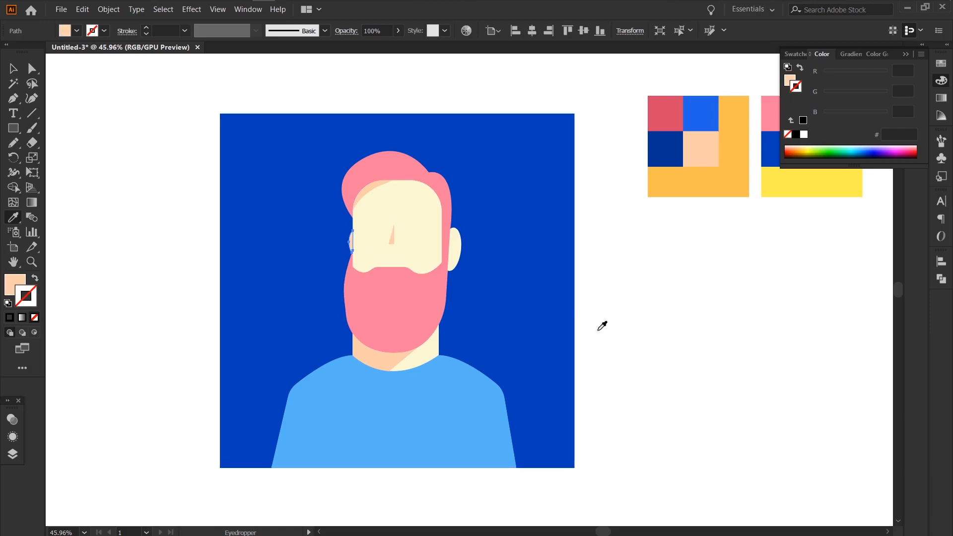
{"action": "key", "text": "v"}
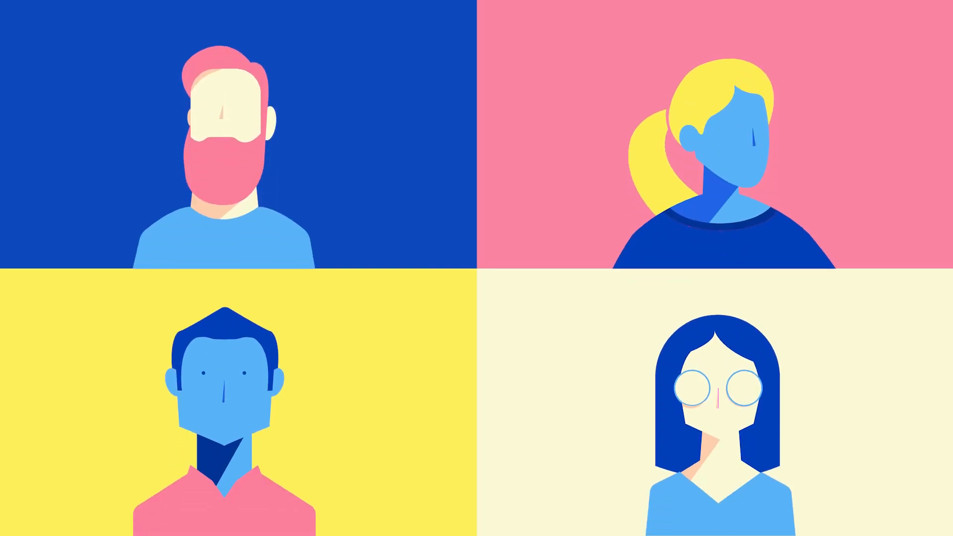